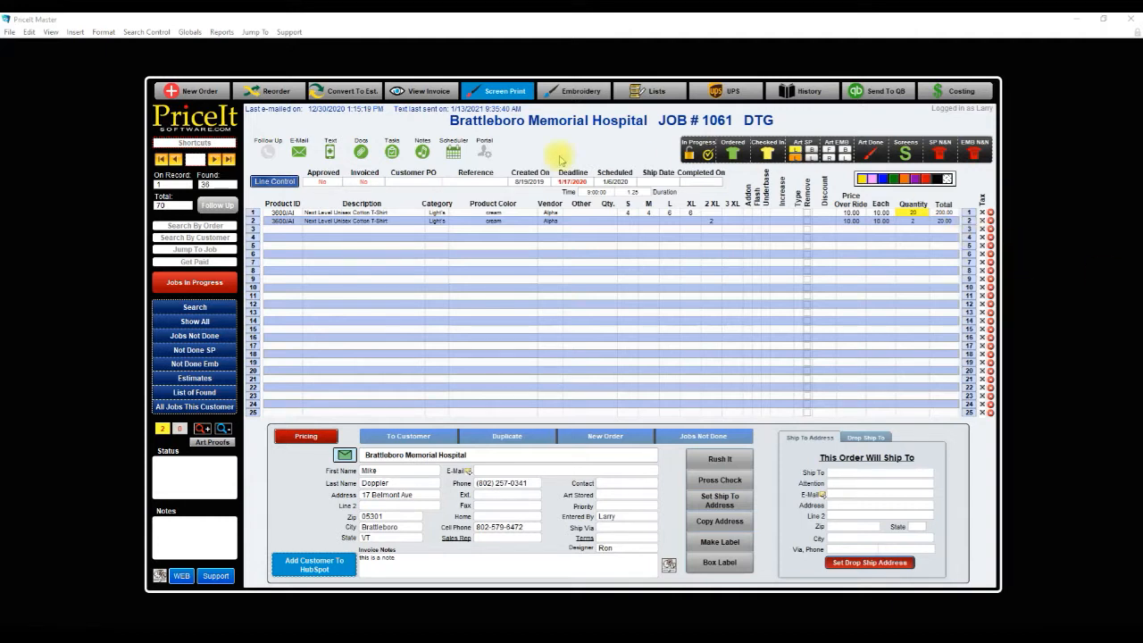
# - Create a new in-house Screen Print order as a job
pyautogui.click(184, 90)
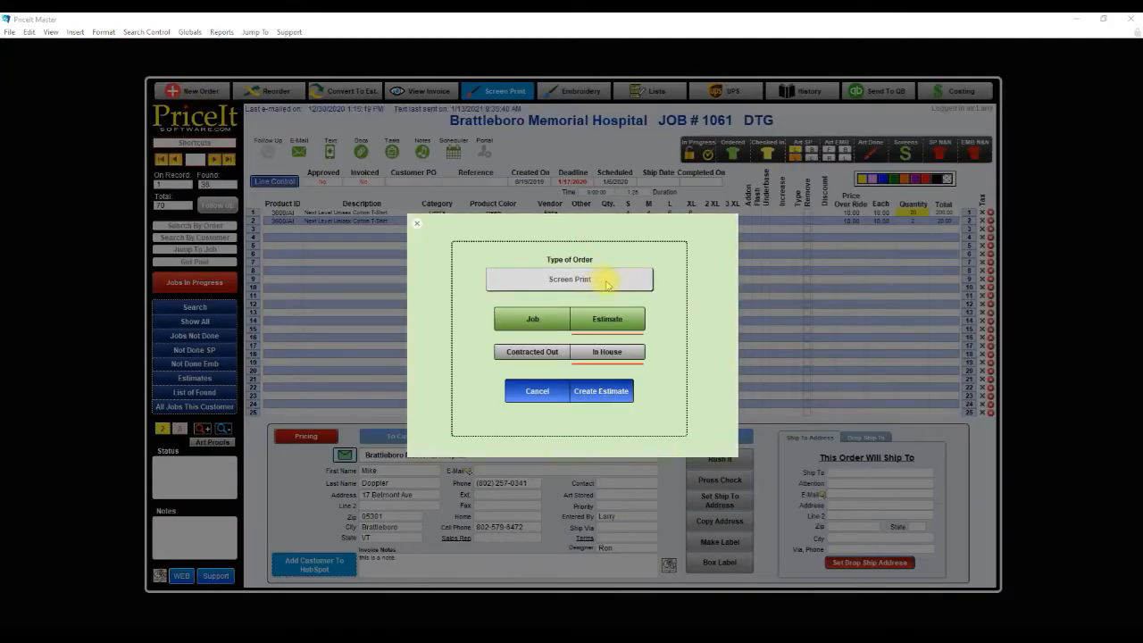
pyautogui.click(554, 325)
pyautogui.click(557, 328)
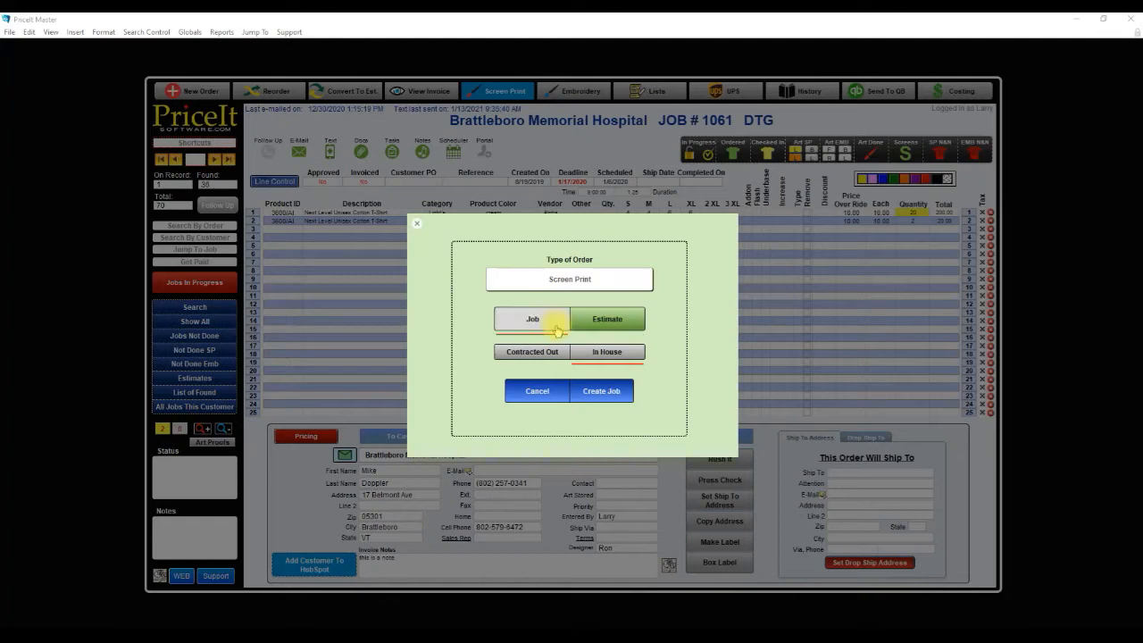
pyautogui.click(605, 391)
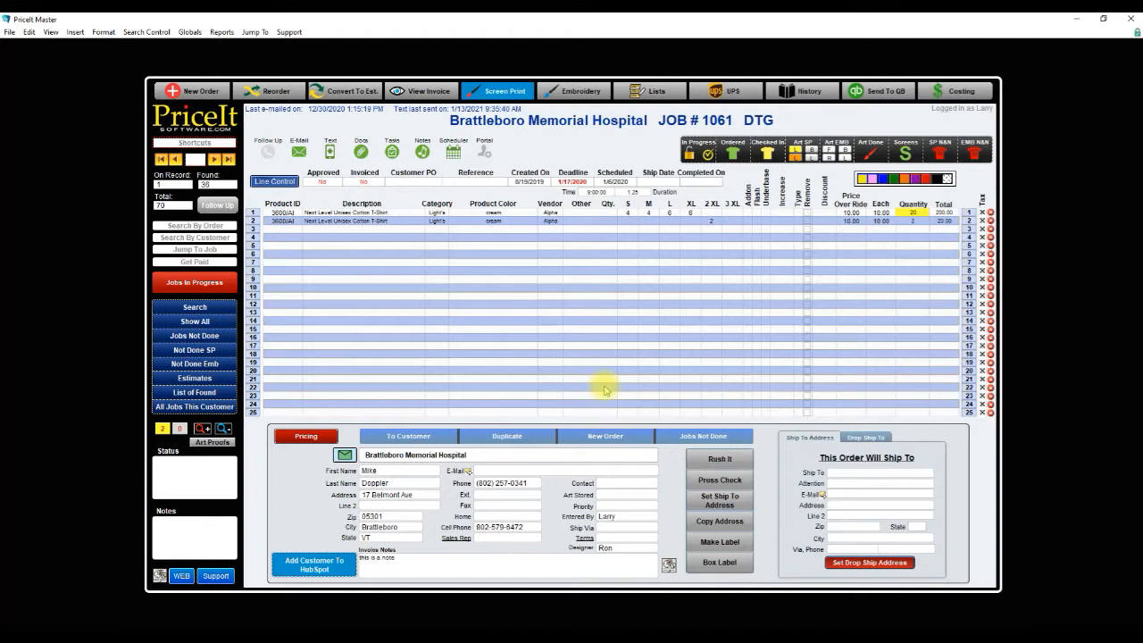
# - Set AC/DC as the customer of the new job
pyautogui.click(395, 455)
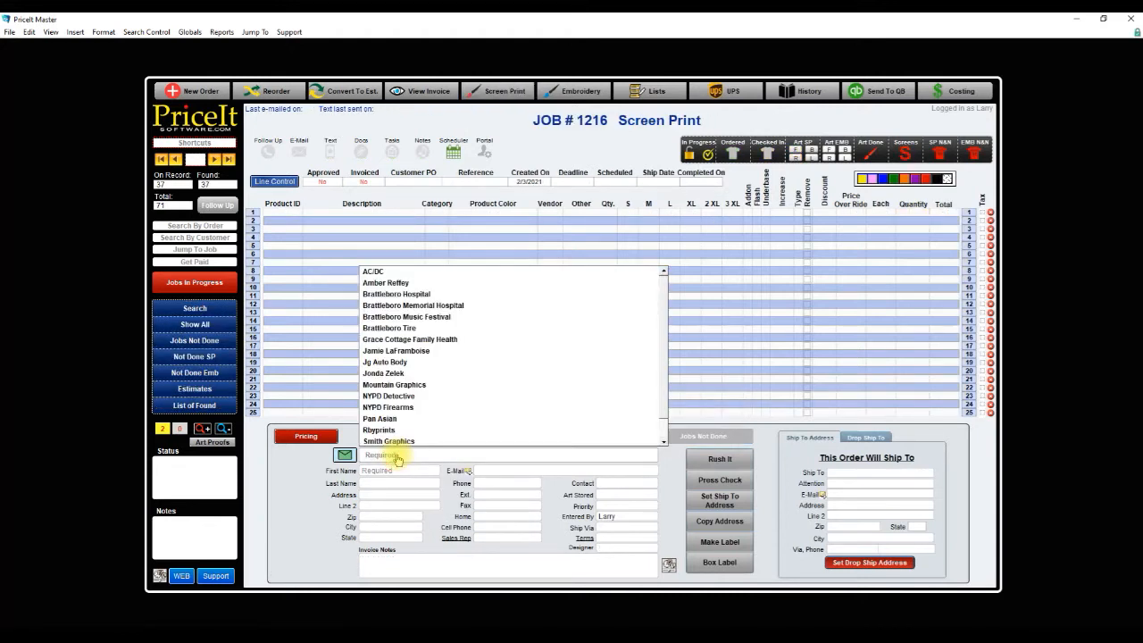
pyautogui.click(403, 273)
pyautogui.click(396, 483)
pyautogui.click(311, 505)
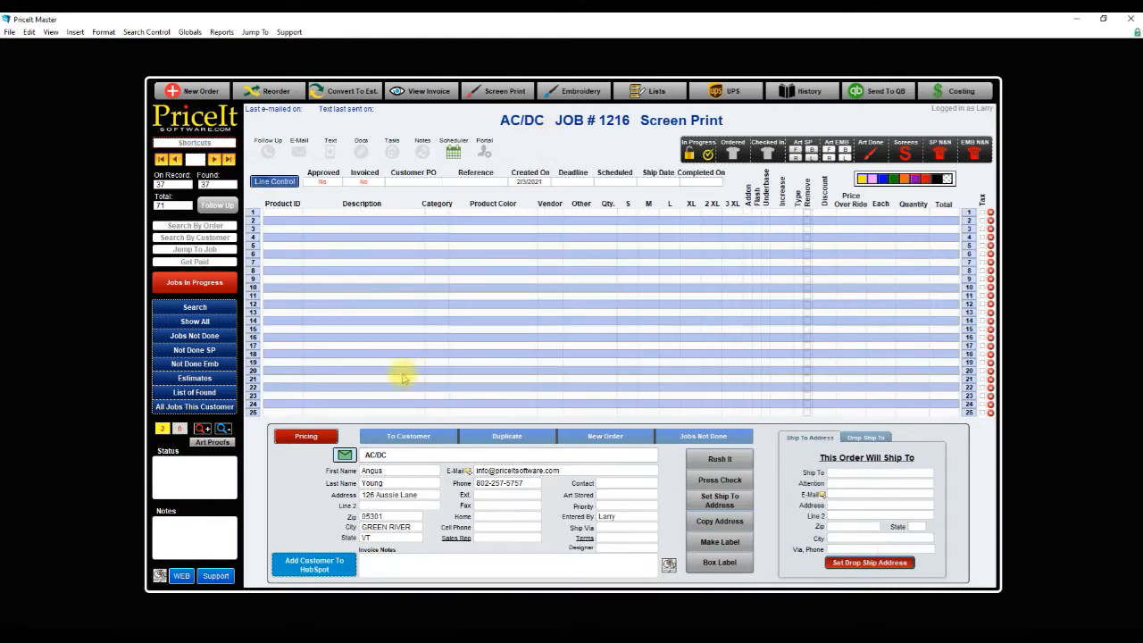
# - Add product 3600/AI Next Level Unisex Cotton T-Shirt on line 1 with category Light's and color gold
pyautogui.click(291, 211)
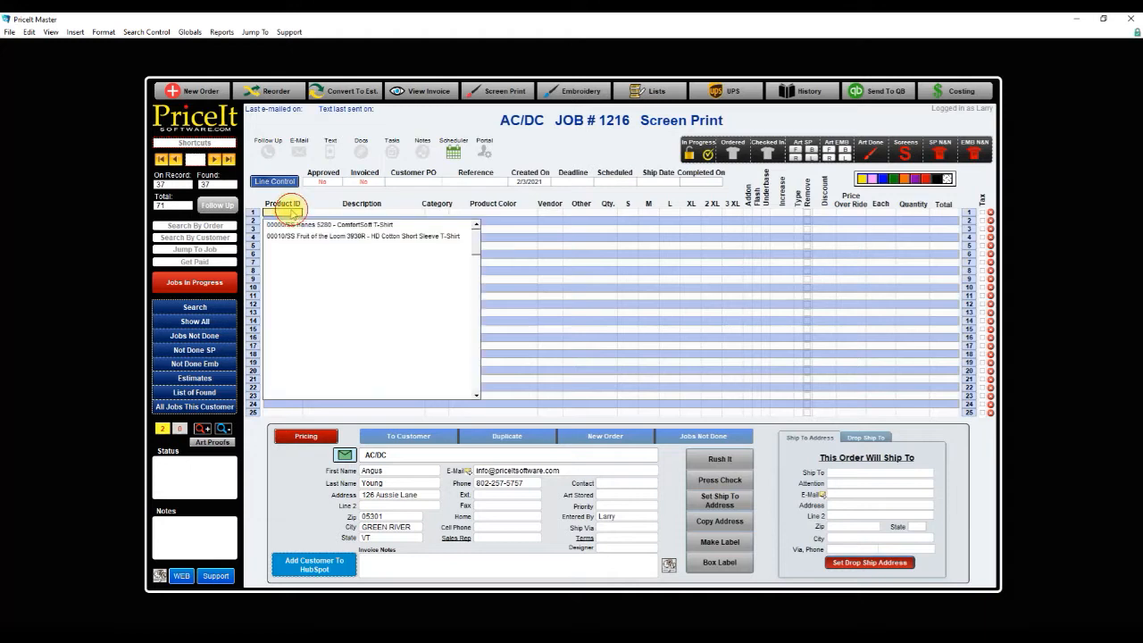
pyautogui.write('3600/AI')
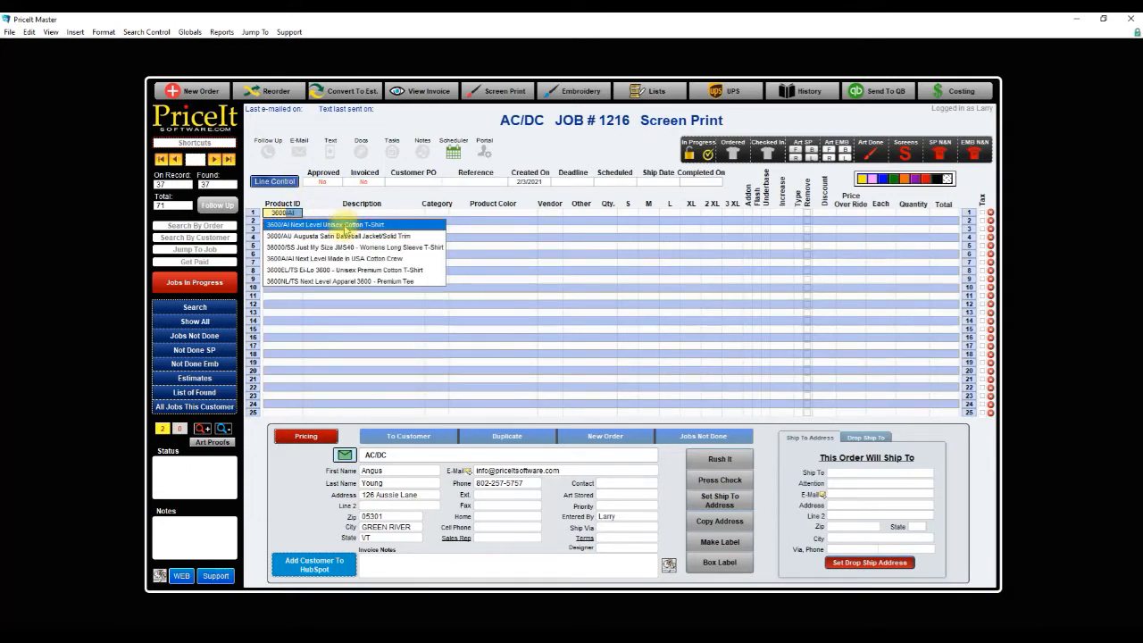
pyautogui.click(338, 223)
pyautogui.click(435, 213)
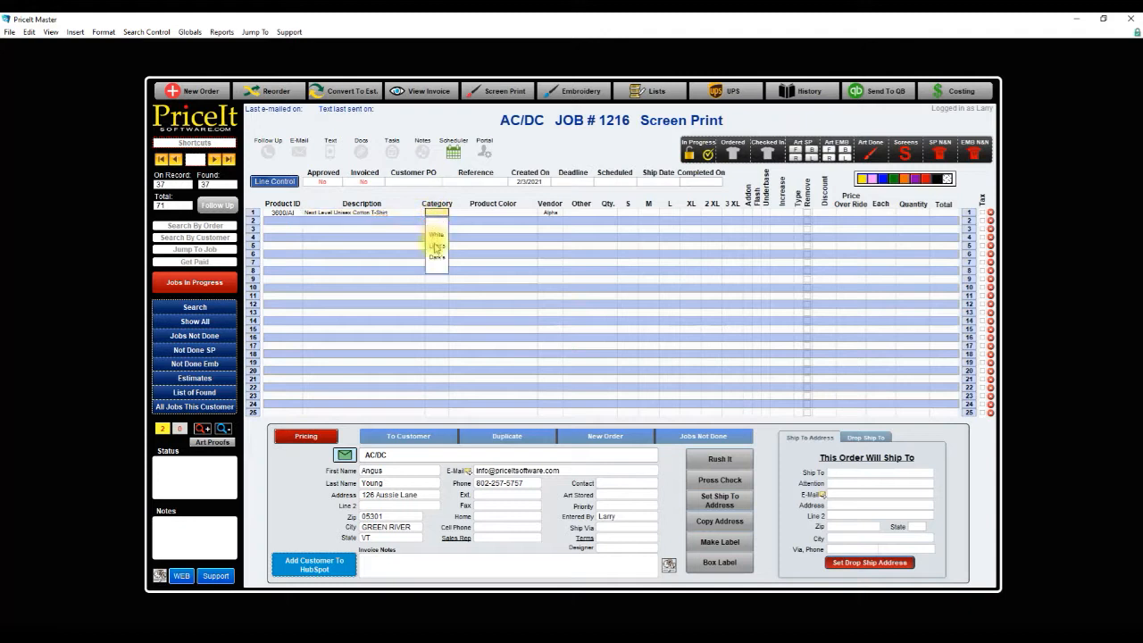
pyautogui.click(435, 246)
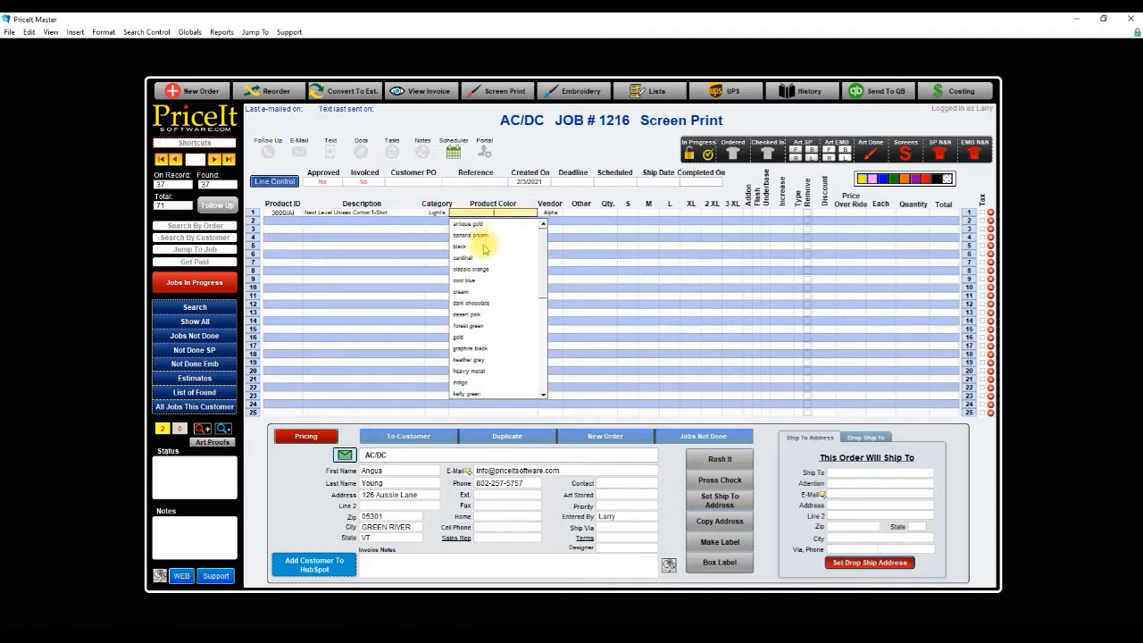
pyautogui.click(464, 337)
# - Enter a quantity of 12 each for sizes S, M, L and XL of the T-shirt
pyautogui.click(630, 211)
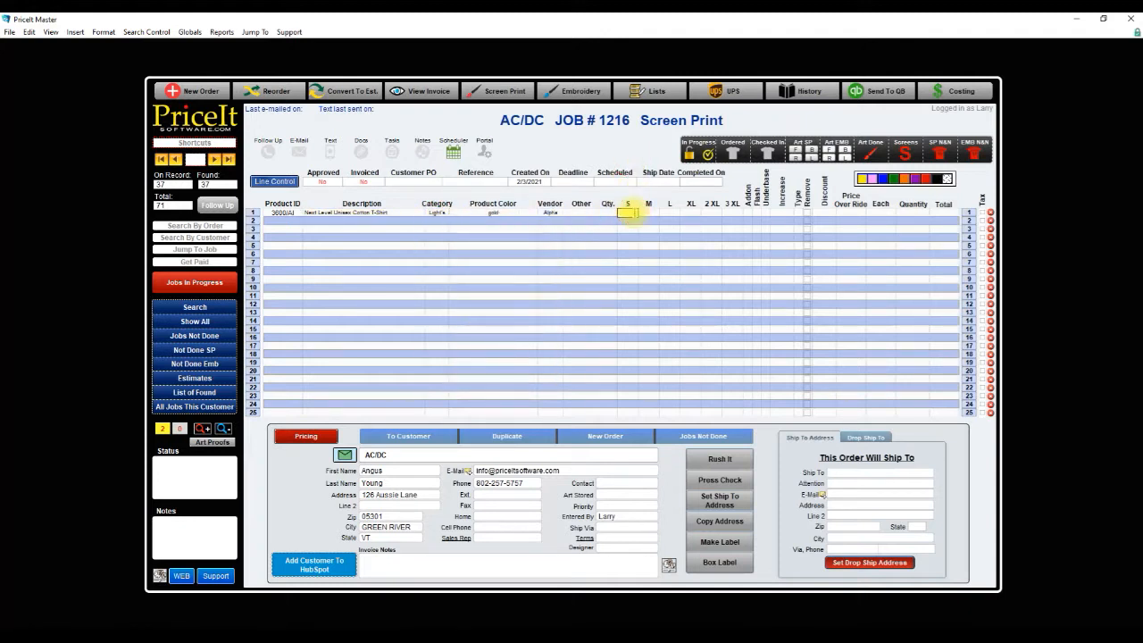
pyautogui.write('12')
pyautogui.click(649, 212)
pyautogui.write('12')
pyautogui.click(669, 213)
pyautogui.write('12')
pyautogui.click(692, 213)
pyautogui.write('12')
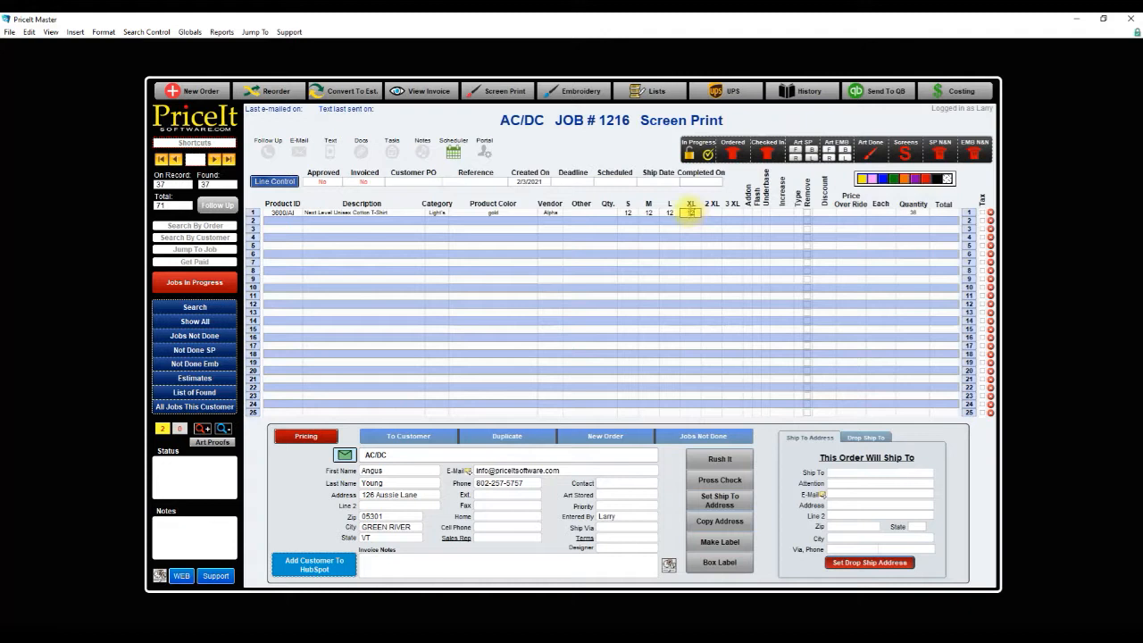
pyautogui.click(603, 150)
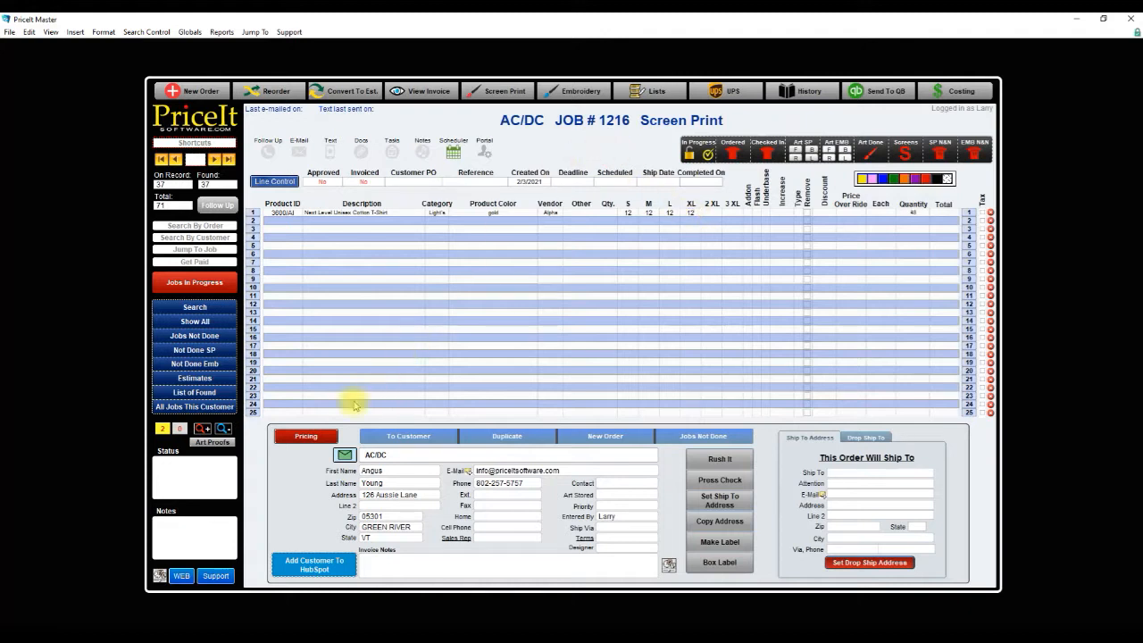
# - Calculate the order's pricing with the Screen Print method, leaving the print colors blank
pyautogui.click(306, 436)
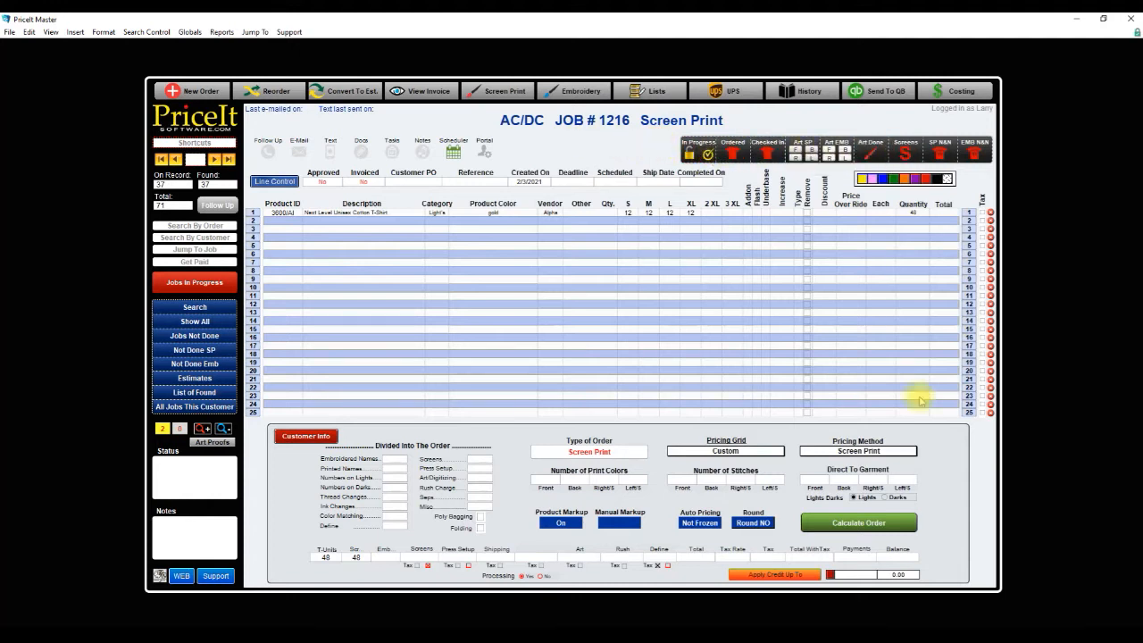
pyautogui.click(870, 525)
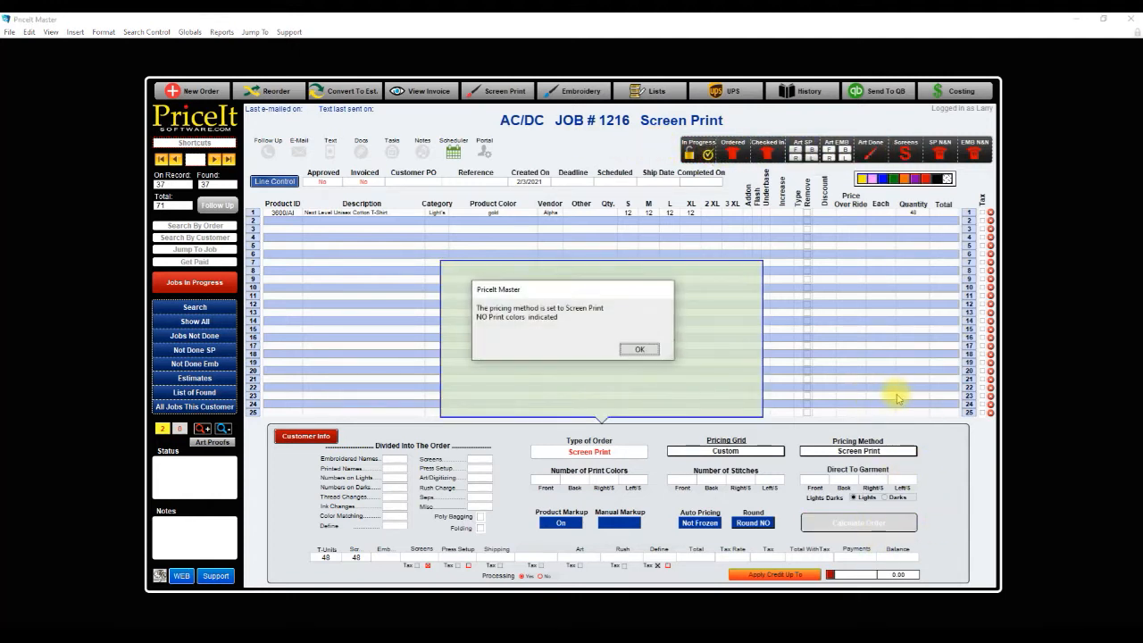
pyautogui.click(640, 348)
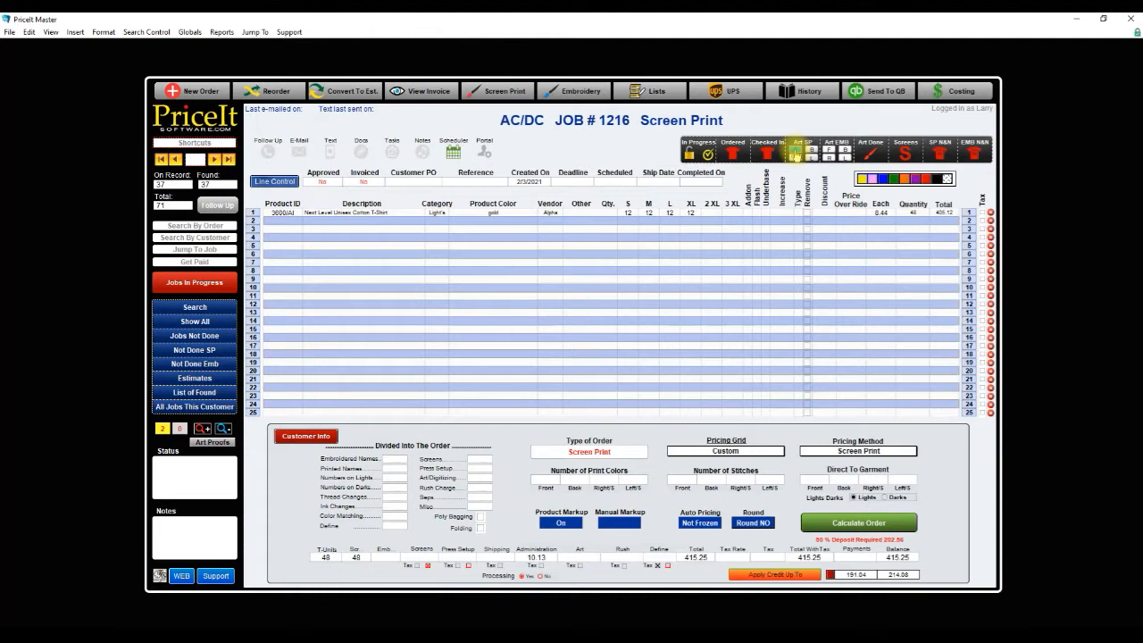
# - Set the number of print colors to 1 for the front and 1 for the back
pyautogui.moveTo(794, 155)
pyautogui.click(546, 479)
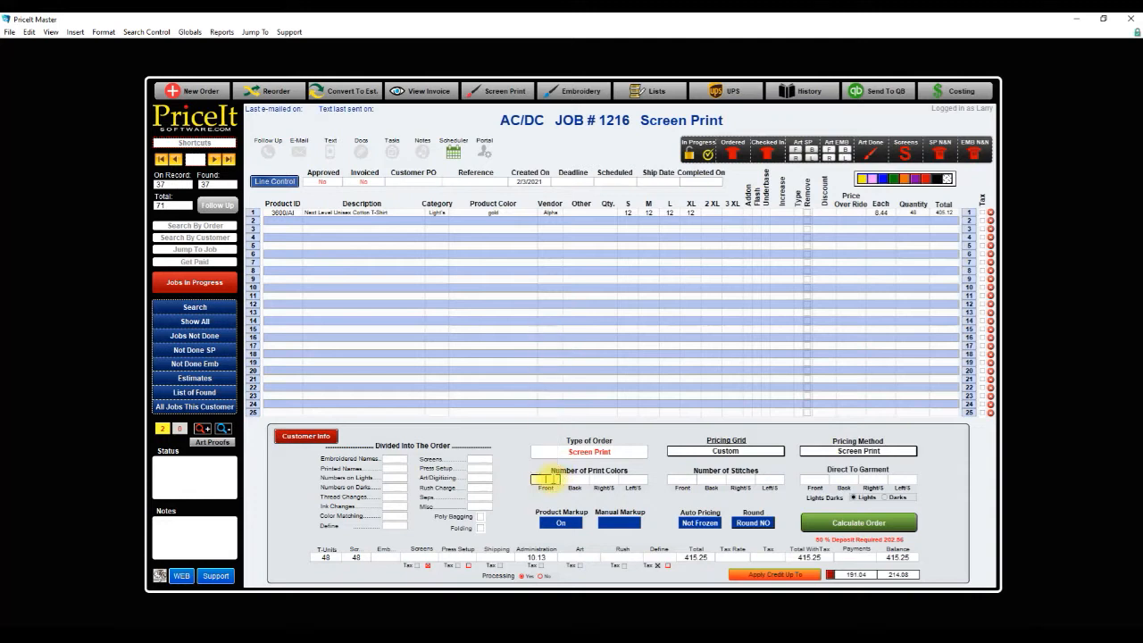
pyautogui.write('1')
pyautogui.click(516, 500)
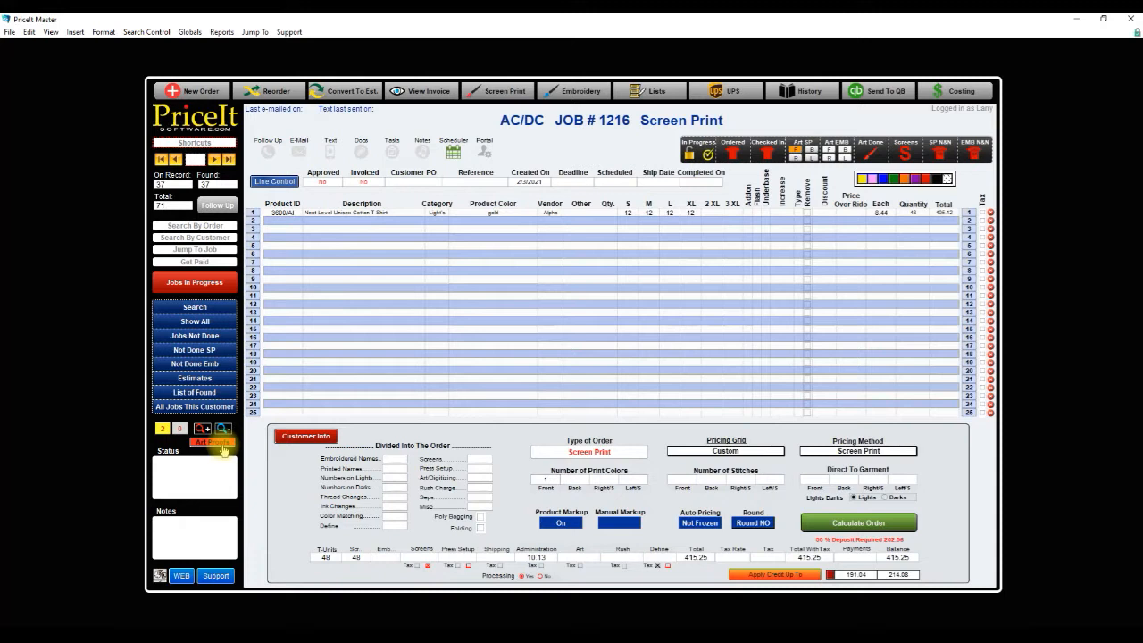
pyautogui.click(574, 480)
pyautogui.write('1')
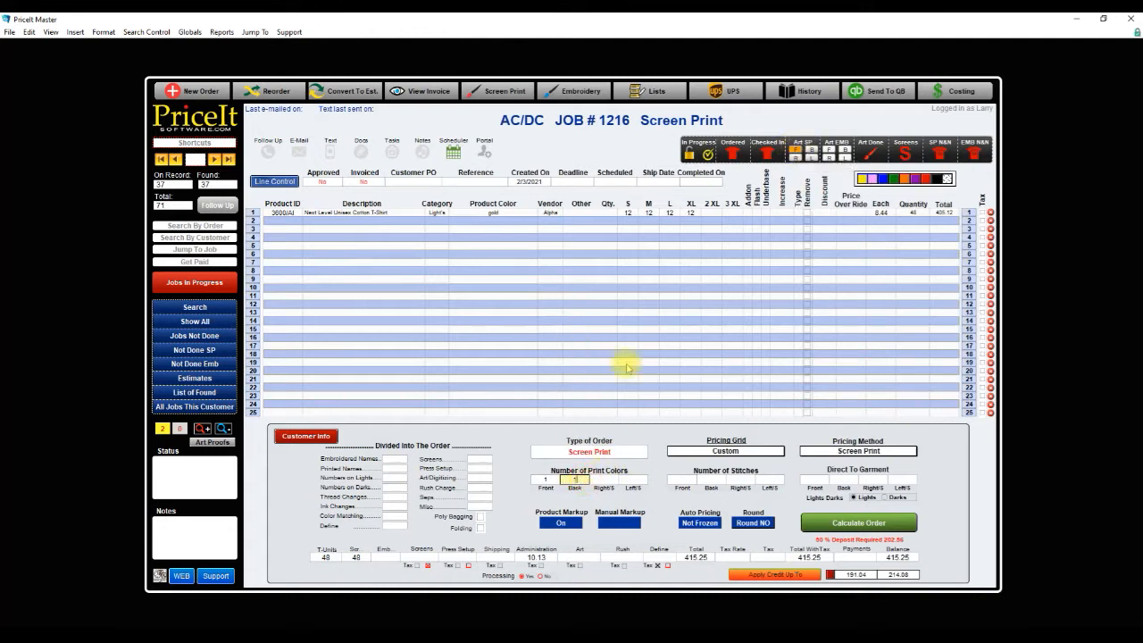
pyautogui.click(601, 158)
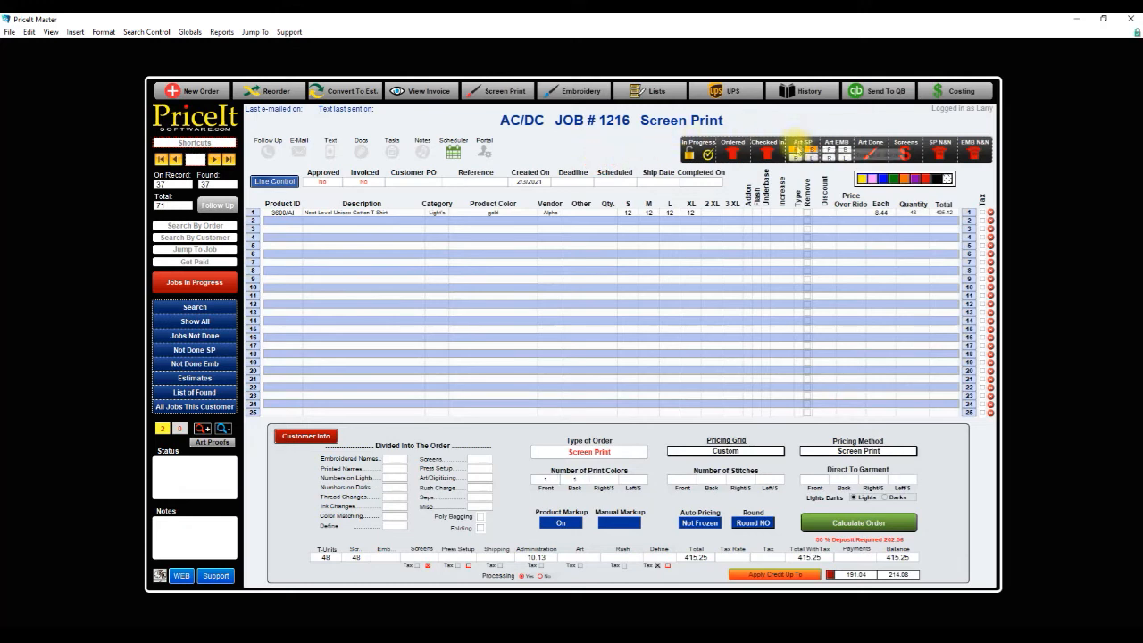
# - View the front screen print proof from the job's art status and return to the order
pyautogui.click(794, 154)
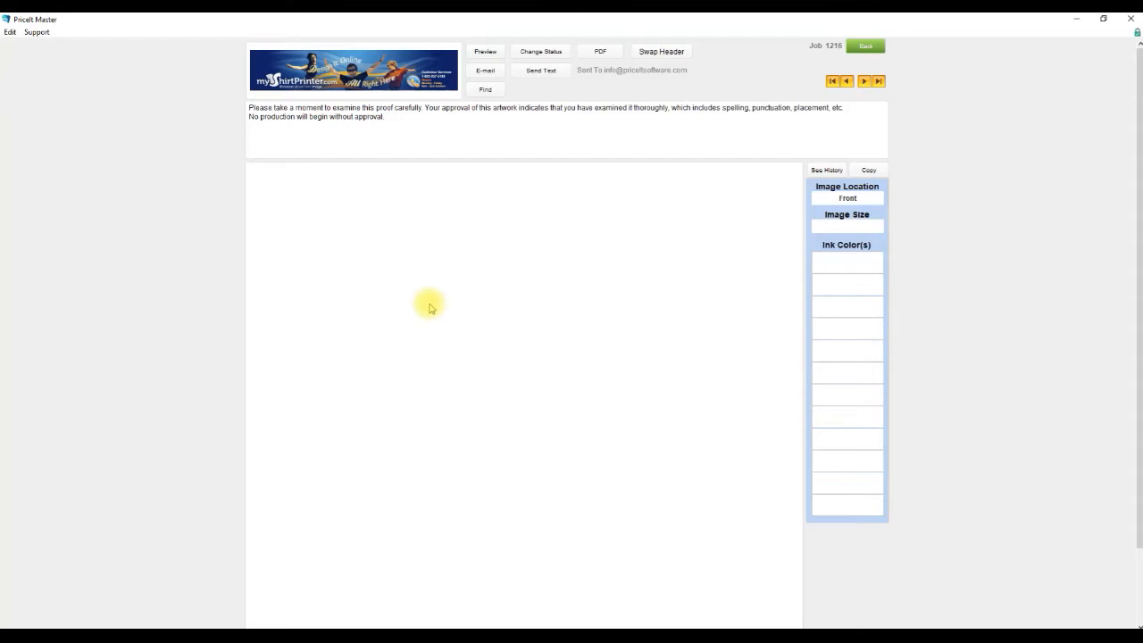
pyautogui.click(866, 46)
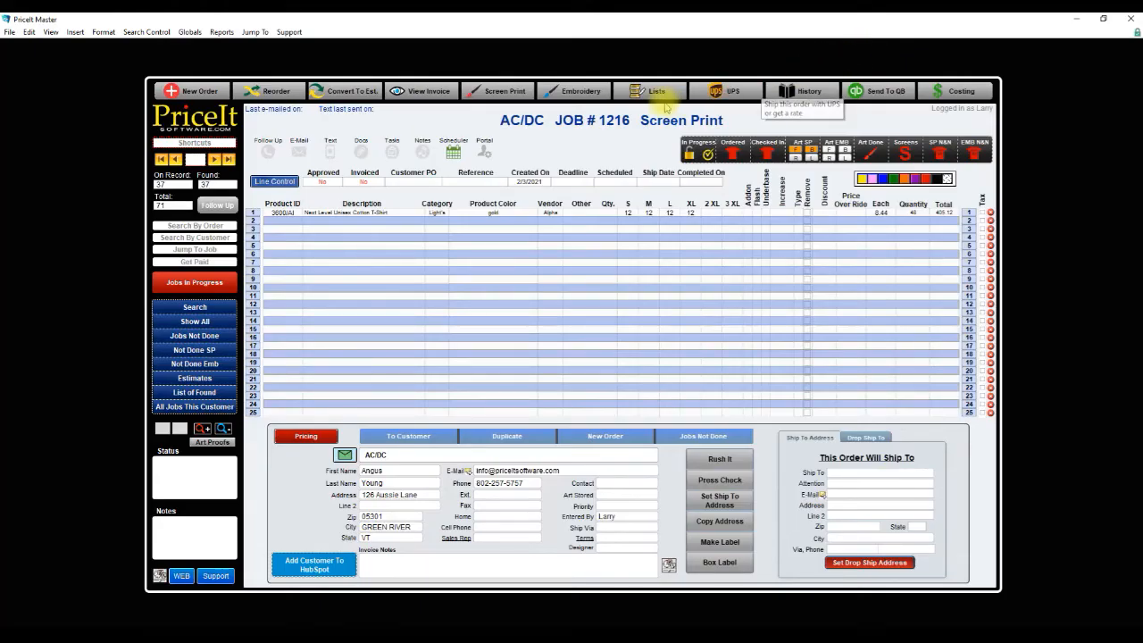
# - Assign the customer's artwork 34, the red AC/DC logo on black, to the front and set its image size to 10
pyautogui.click(503, 95)
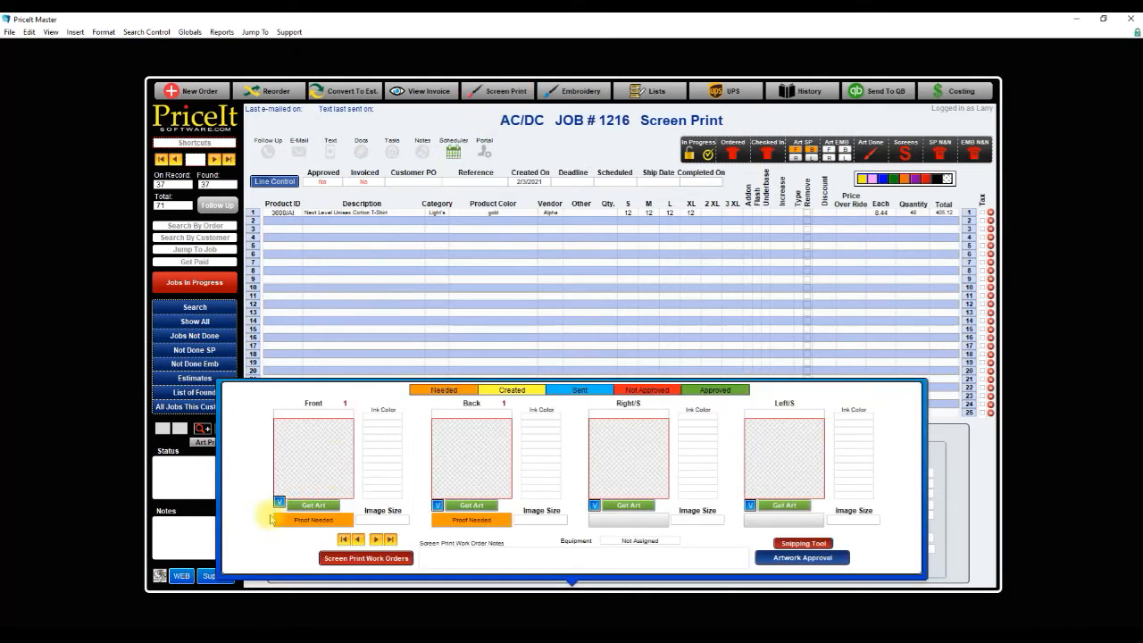
pyautogui.click(324, 511)
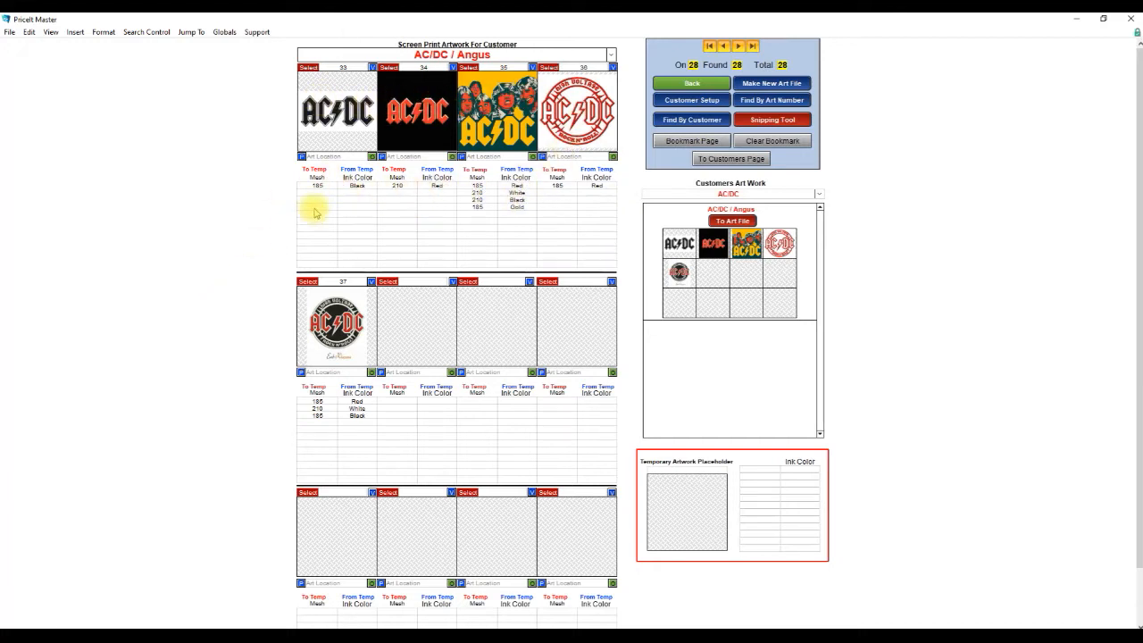
pyautogui.click(391, 70)
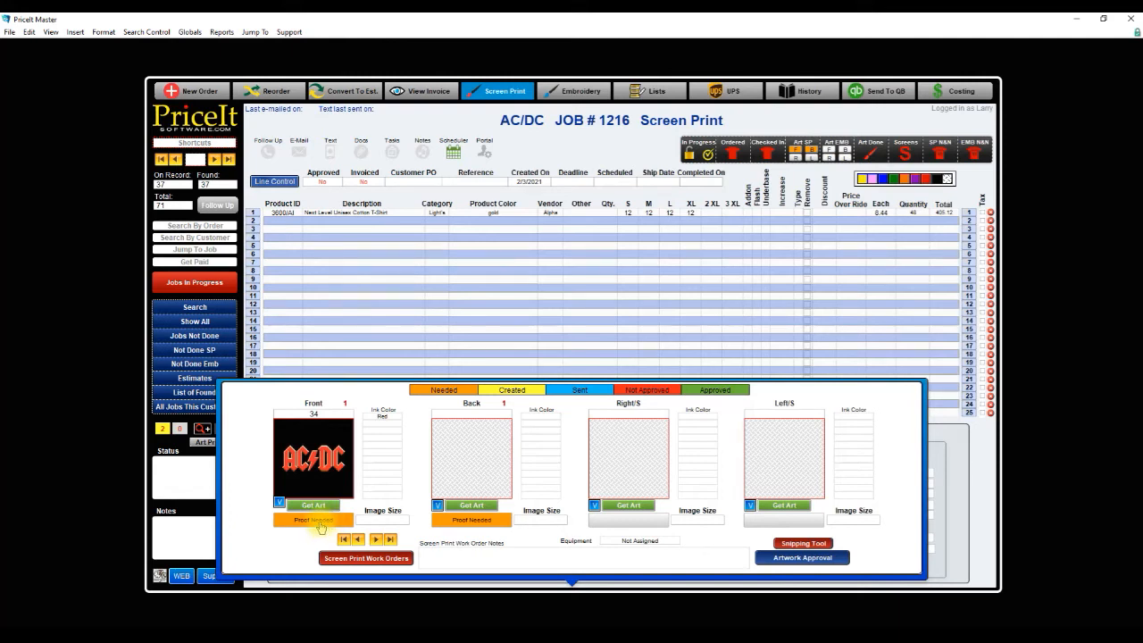
pyautogui.click(374, 518)
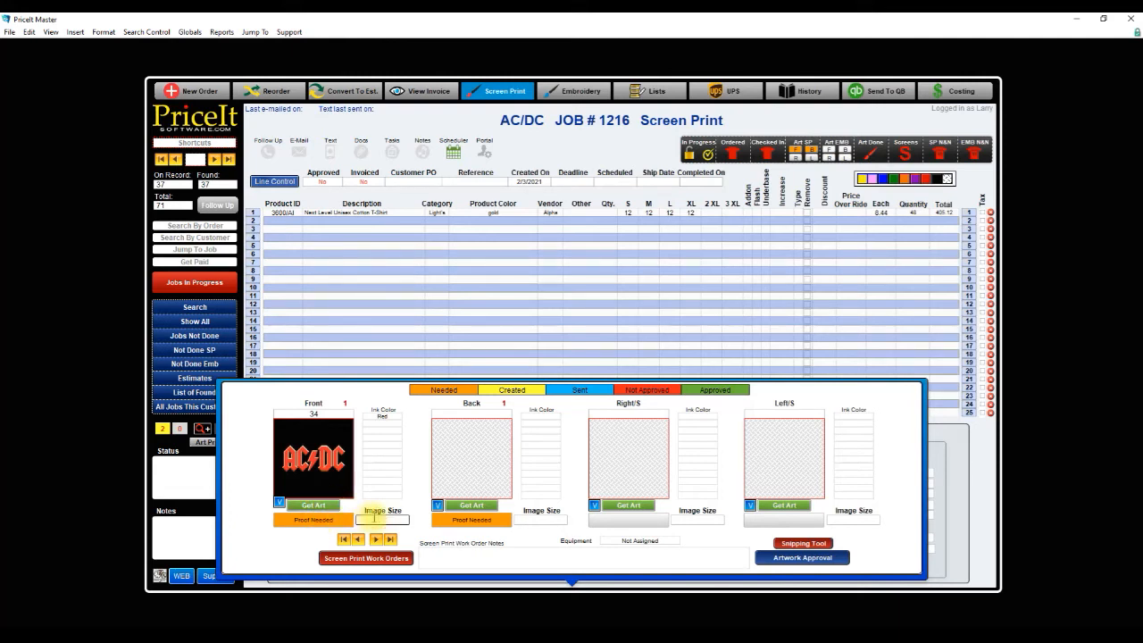
pyautogui.click(274, 541)
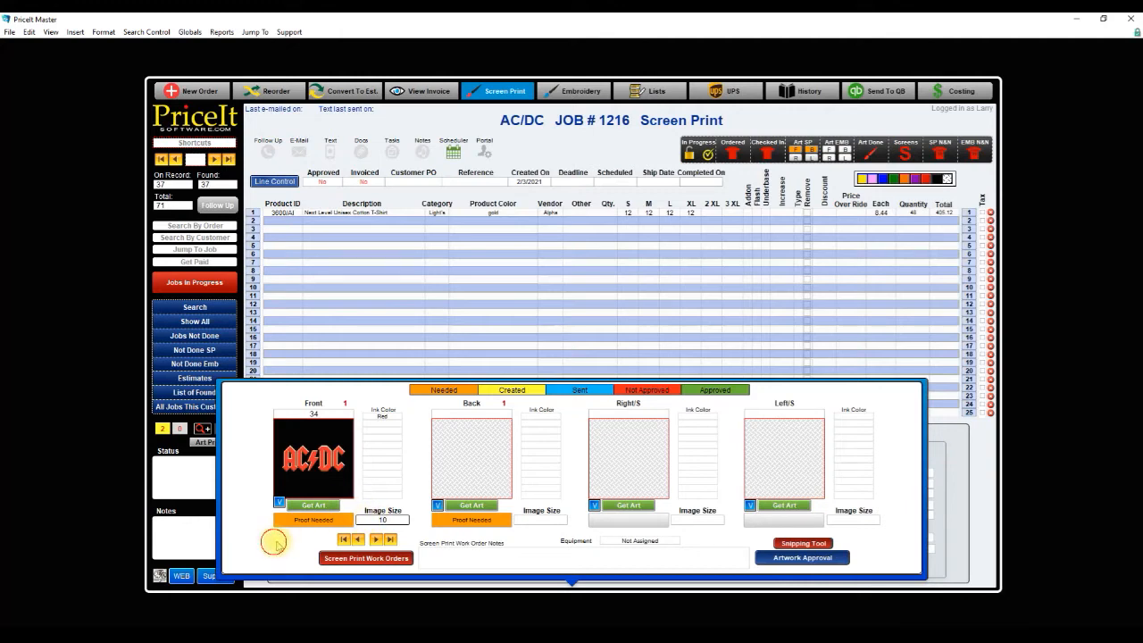
# - Approve the front design on its customer preview page with the approver's initials, and return to the job's screen print artwork
pyautogui.click(324, 522)
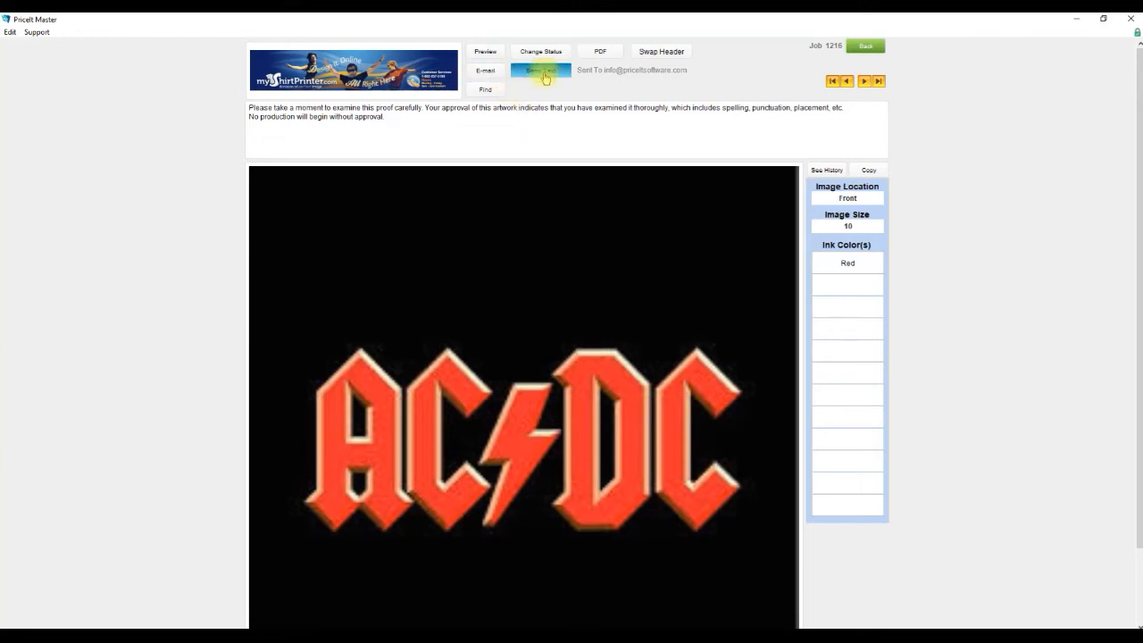
pyautogui.click(488, 57)
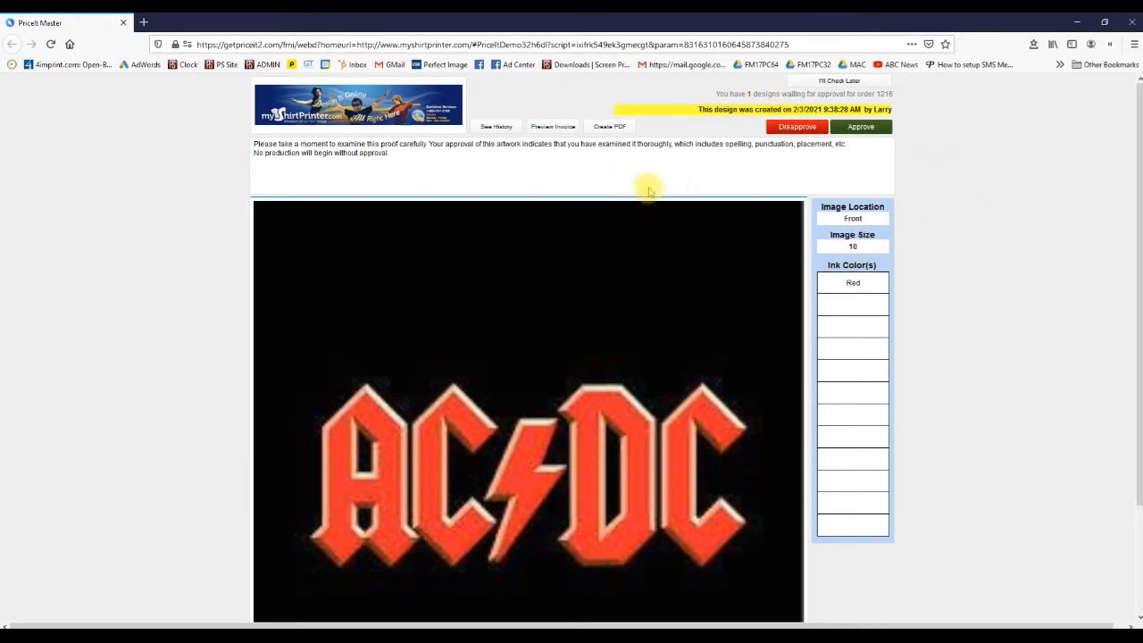
pyautogui.click(861, 127)
pyautogui.click(497, 362)
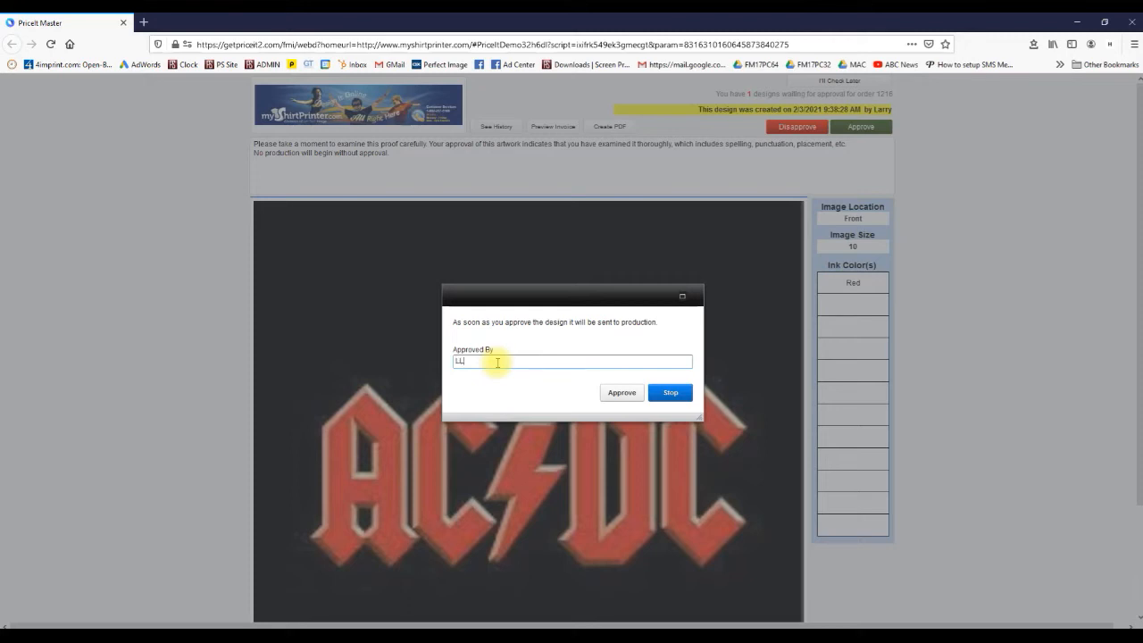
pyautogui.write('LL')
pyautogui.click(621, 392)
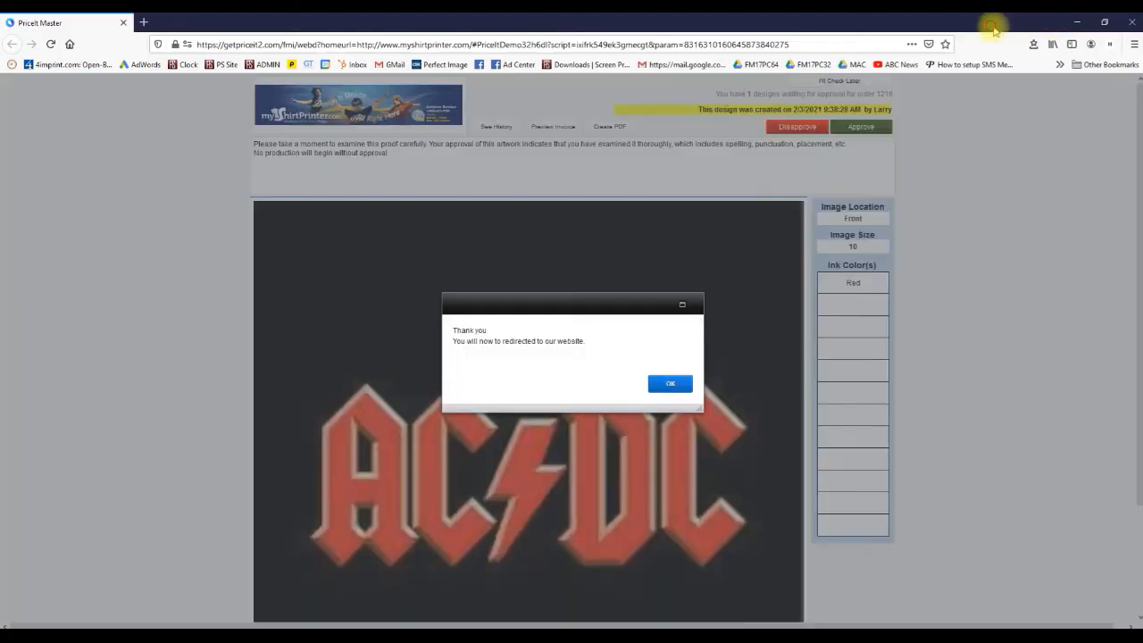
pyautogui.moveTo(994, 27); pyautogui.dragTo(667, 14)
pyautogui.click(387, 373)
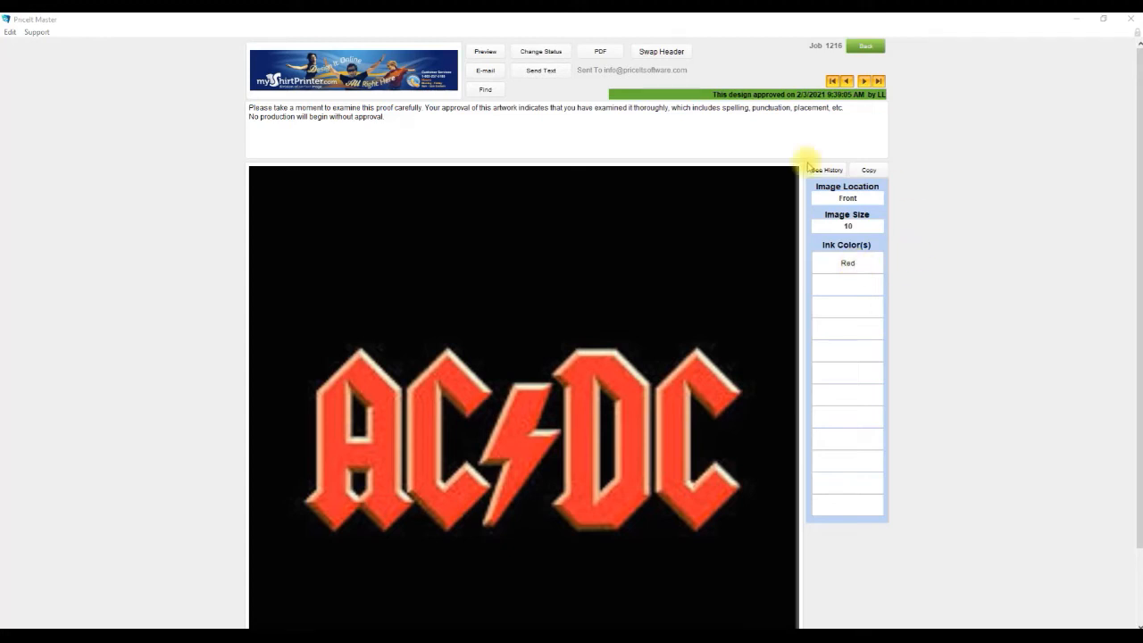
pyautogui.click(862, 48)
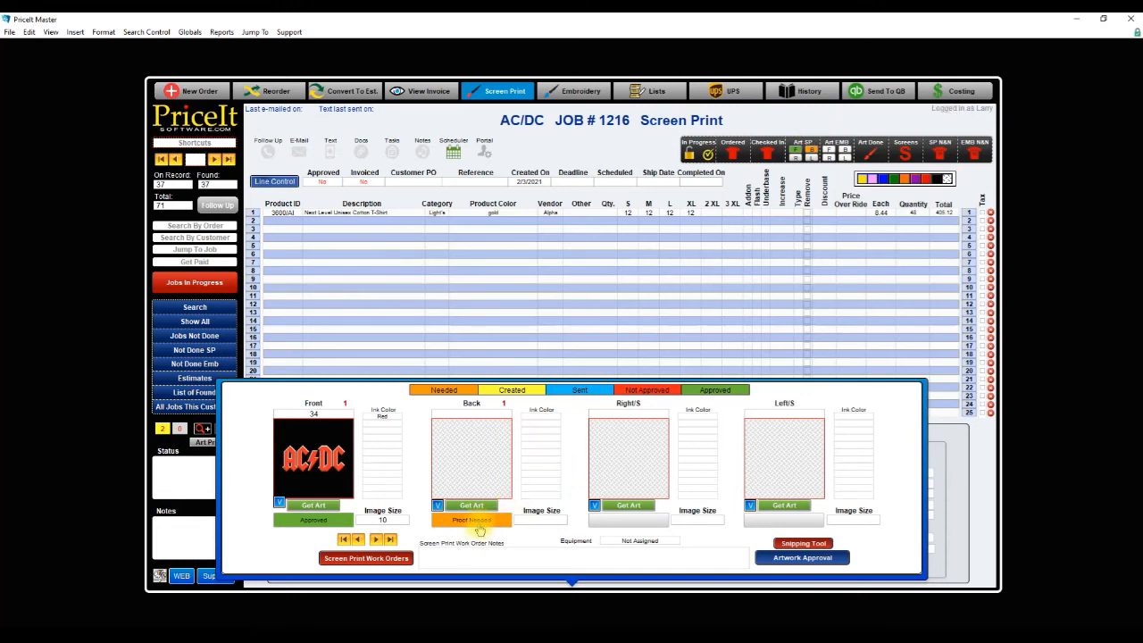
# - View the back print's proof, return to the order and reopen the job's screen print artwork
pyautogui.click(479, 530)
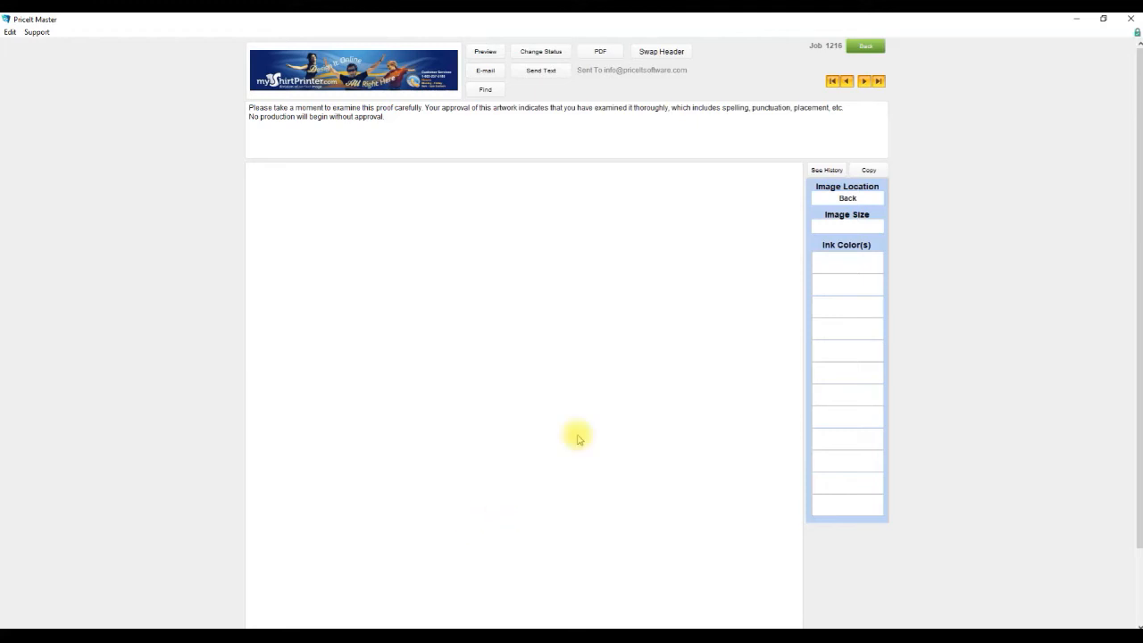
pyautogui.click(866, 47)
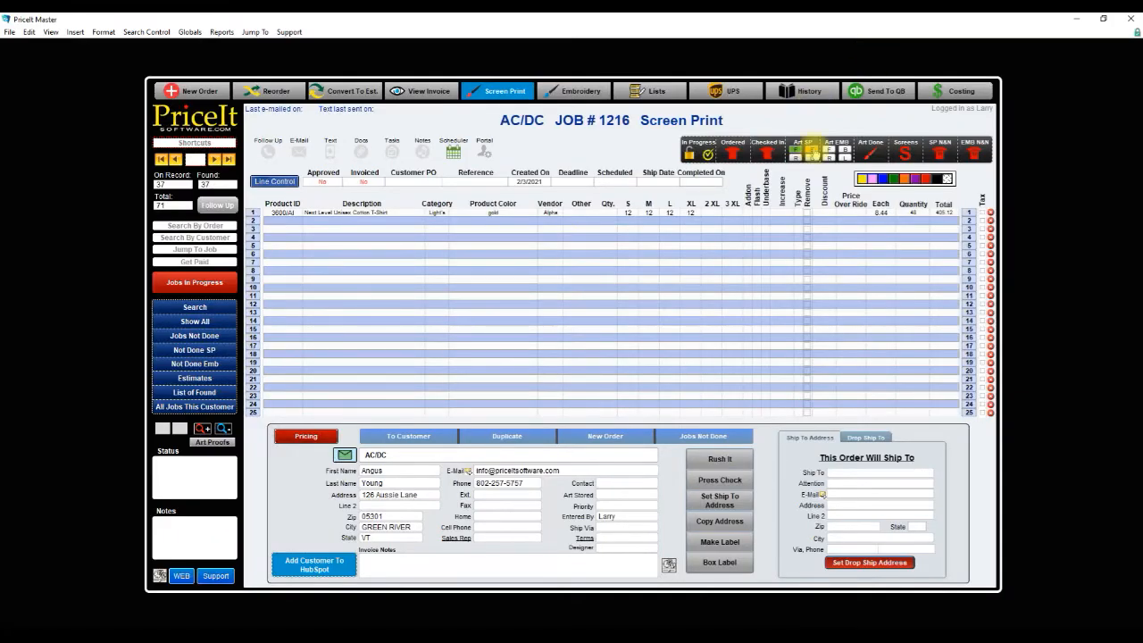
pyautogui.click(511, 92)
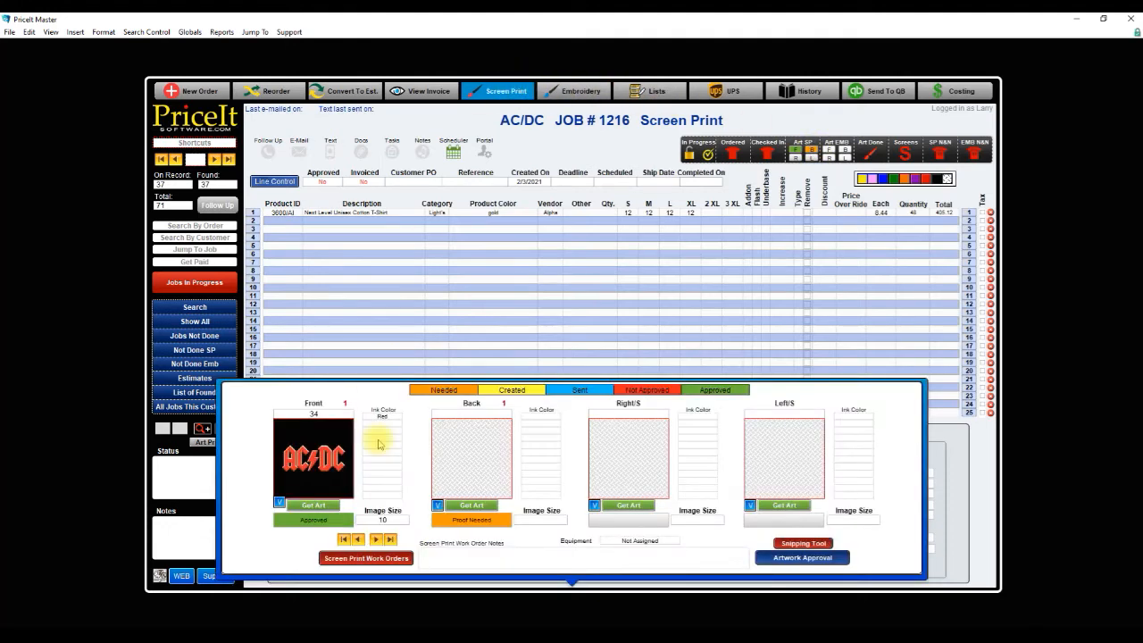
# - Assign the customer's artwork 37, the round High Voltage AC/DC logo, to the back and open its proof
pyautogui.click(468, 506)
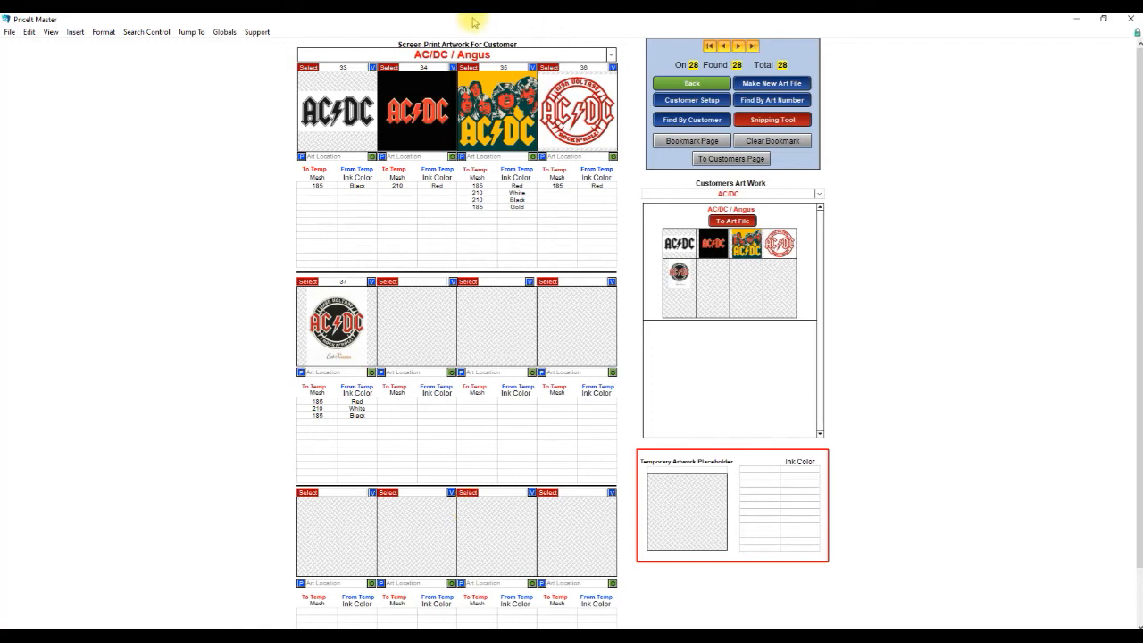
pyautogui.click(307, 282)
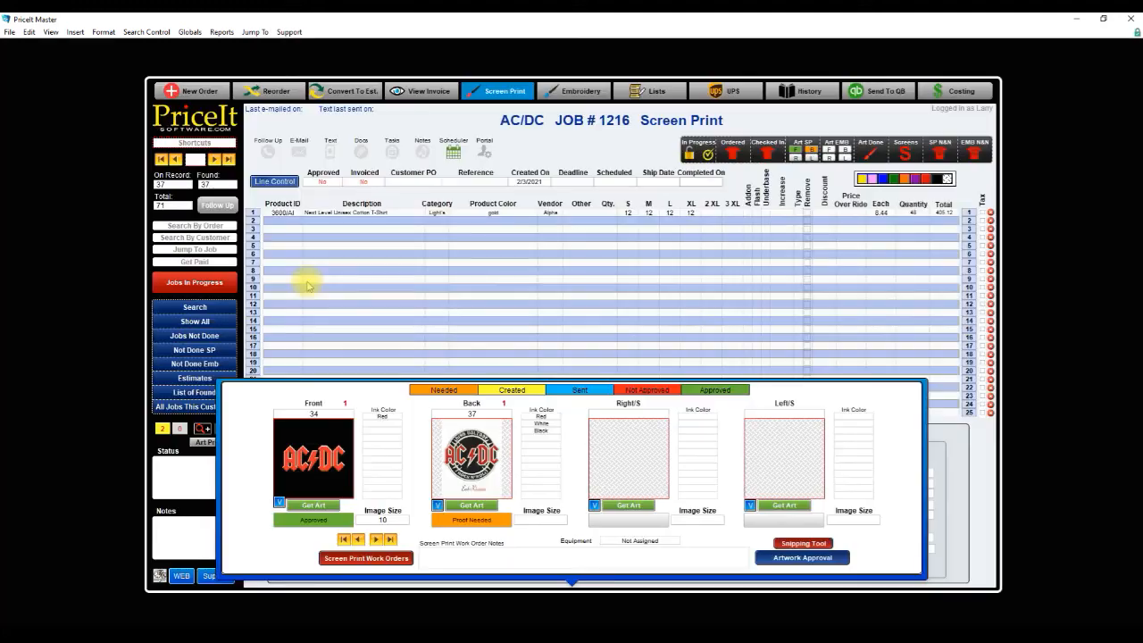
pyautogui.click(453, 519)
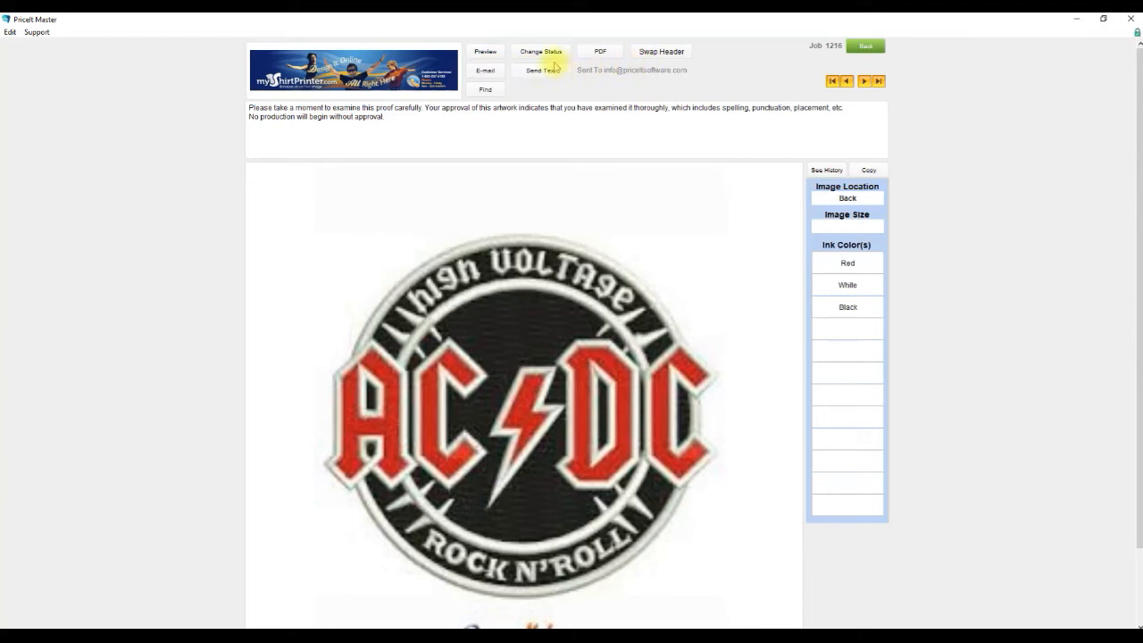
# - Disapprove the back design on its customer preview page, entering the disapprover's initials
pyautogui.click(496, 56)
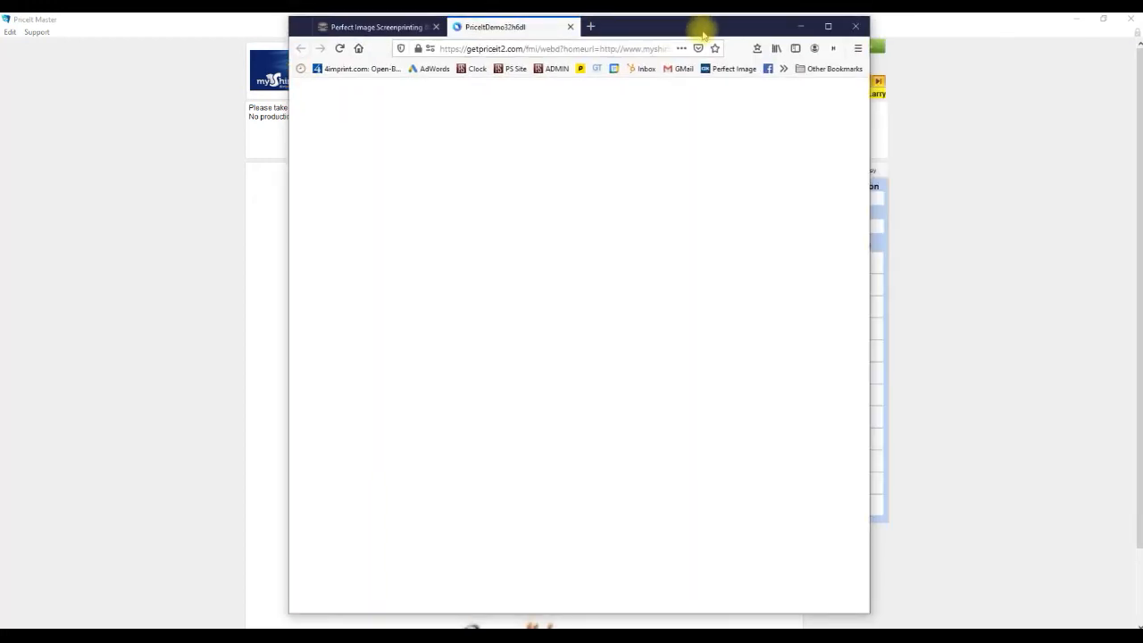
pyautogui.click(828, 26)
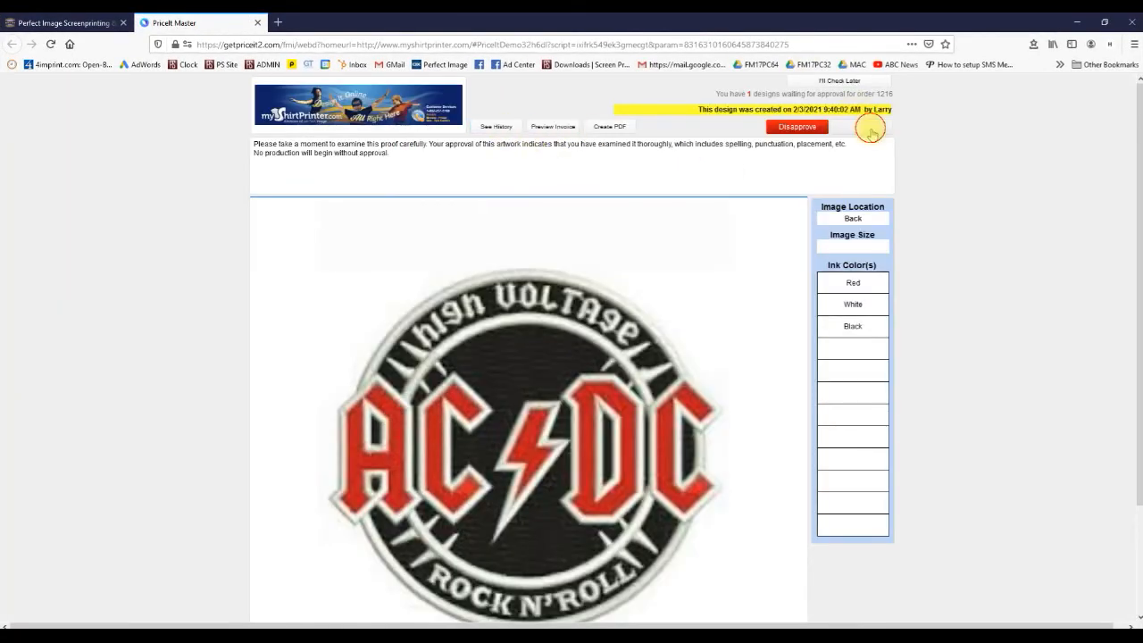
pyautogui.click(864, 127)
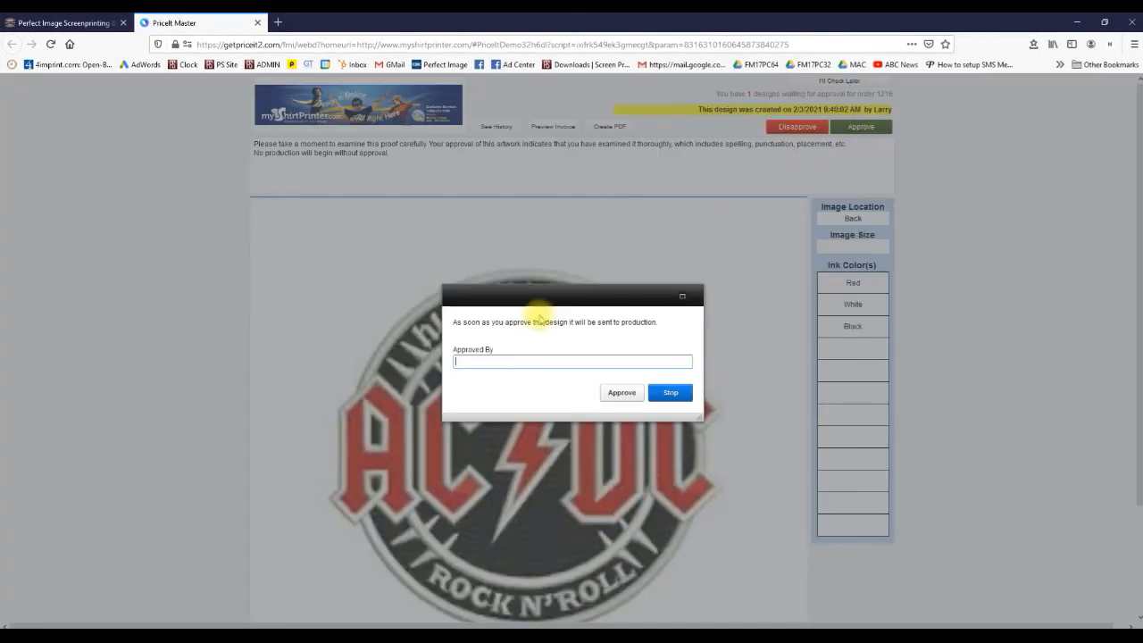
pyautogui.click(669, 393)
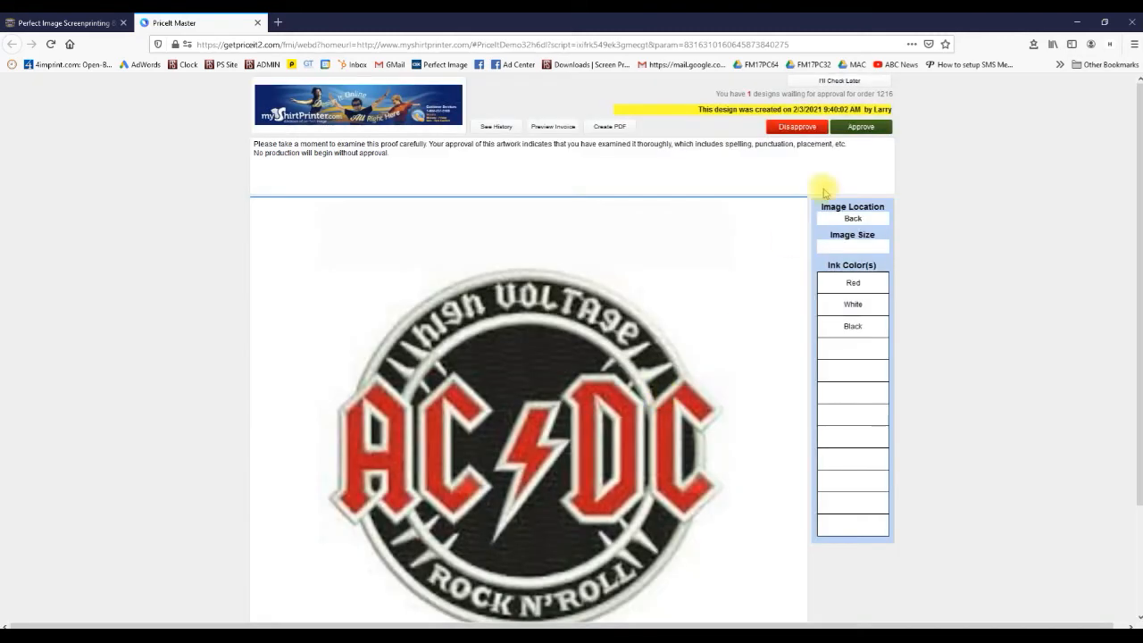
pyautogui.click(797, 127)
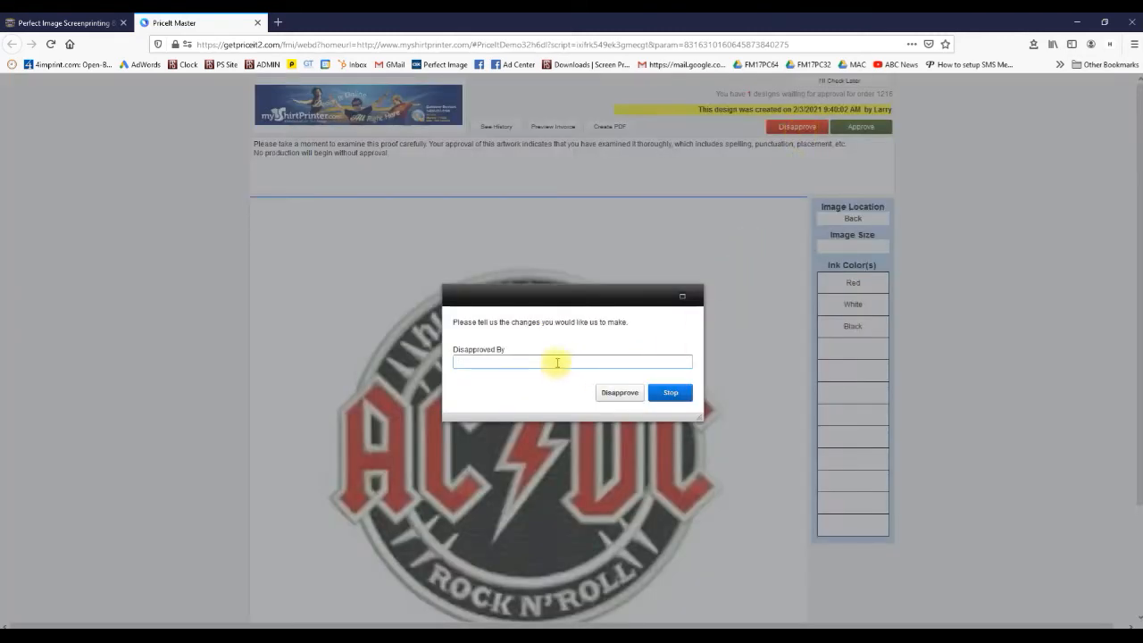
pyautogui.write('LL')
pyautogui.click(620, 393)
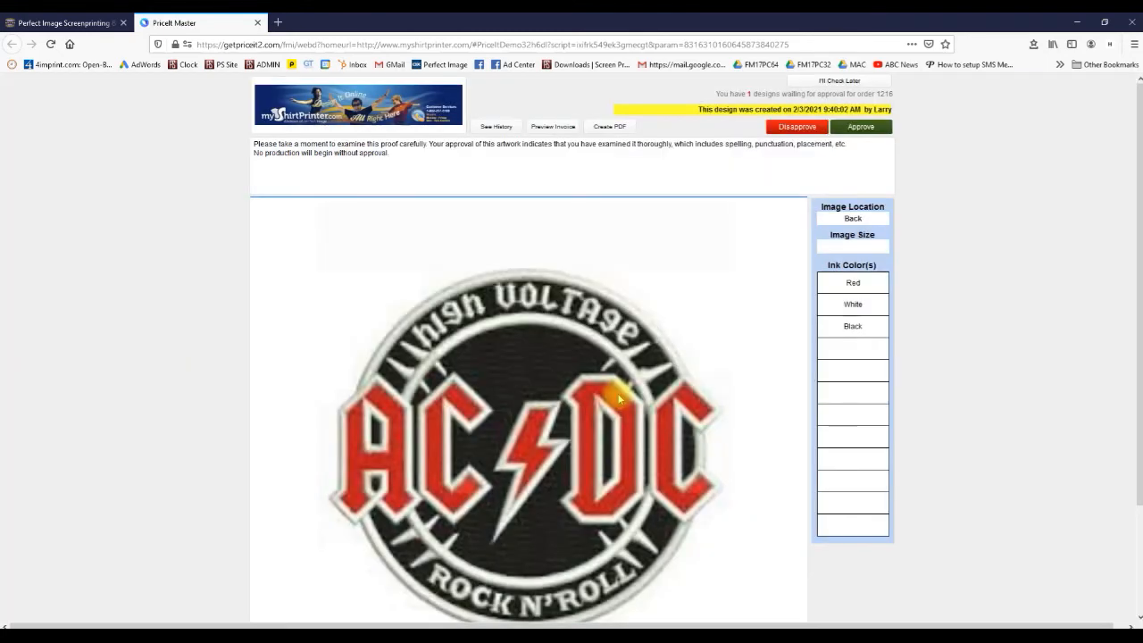
# - Submit "This and that" as the requested changes to the back design and acknowledge the thank-you message
pyautogui.click(579, 301)
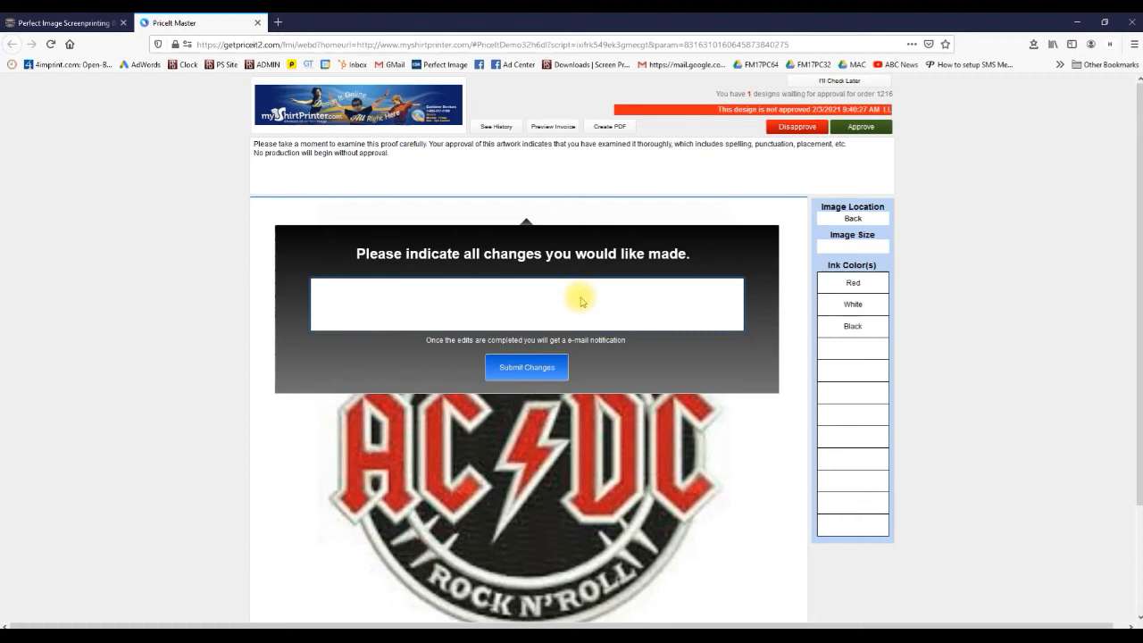
pyautogui.write('This and that')
pyautogui.click(526, 367)
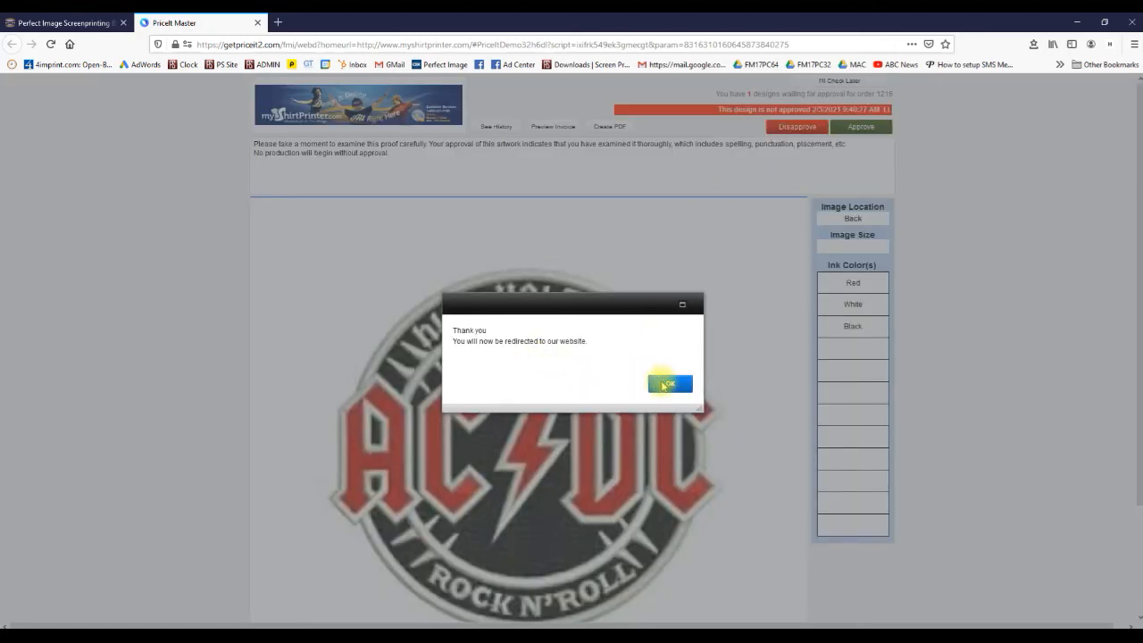
pyautogui.click(665, 384)
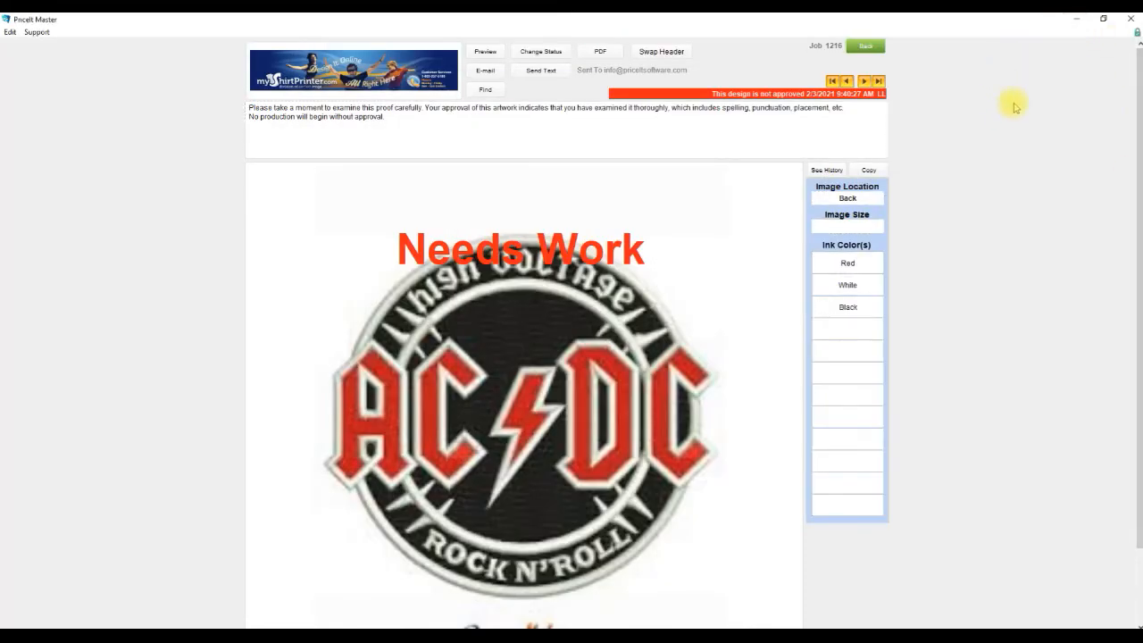
# - Reopen the back proof from the order's art status, read its history, and return to check the job's screen print artwork statuses
pyautogui.click(853, 51)
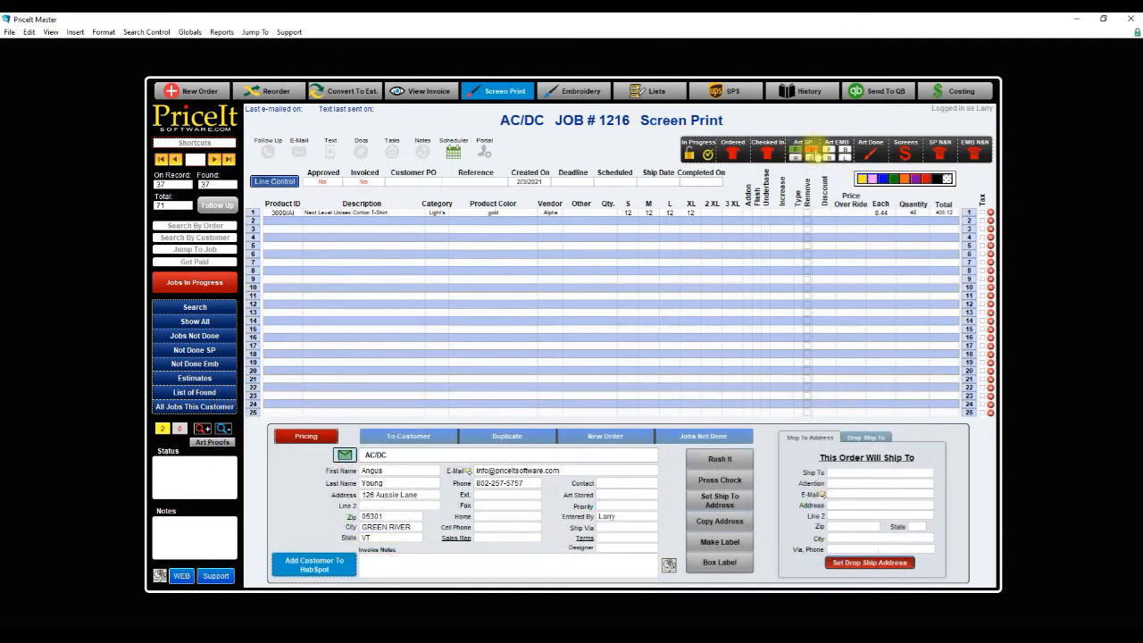
pyautogui.click(812, 154)
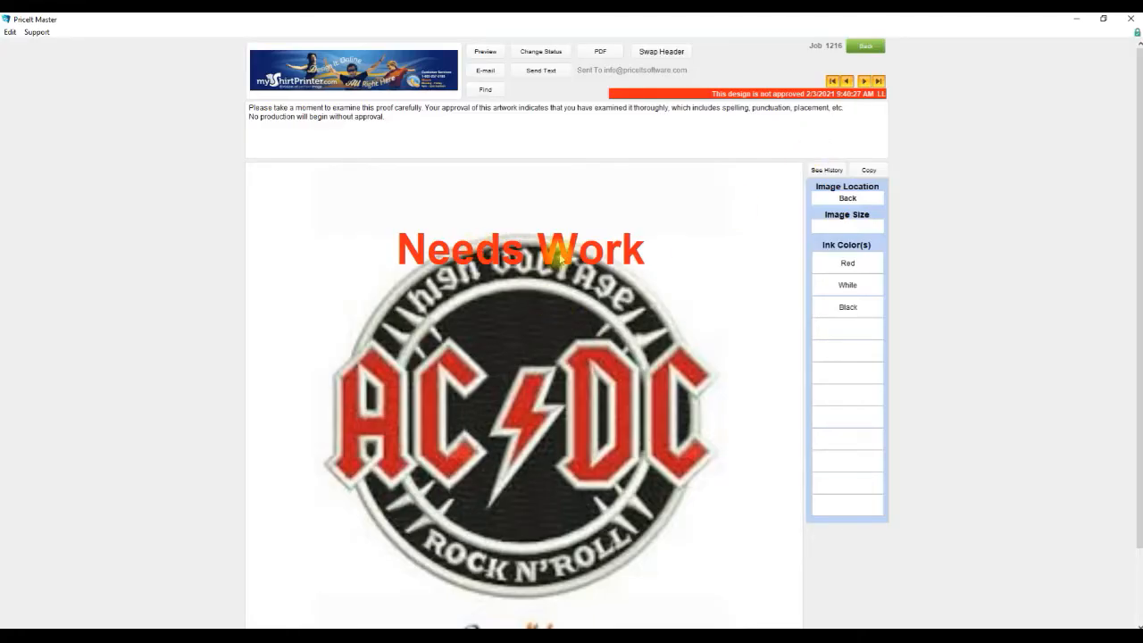
pyautogui.click(813, 171)
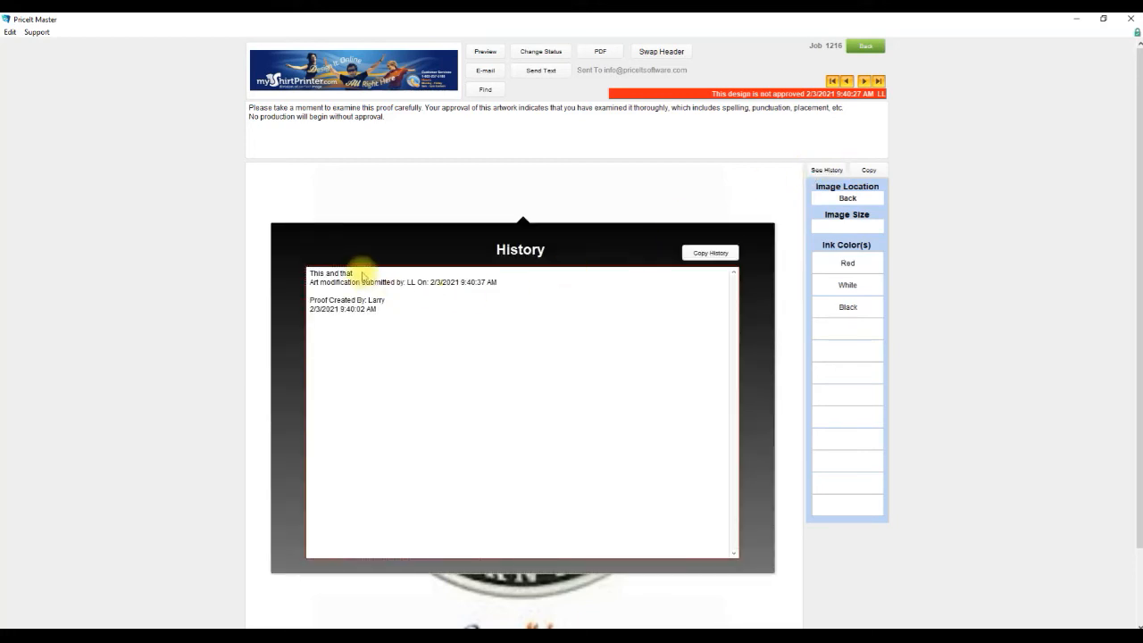
pyautogui.click(994, 215)
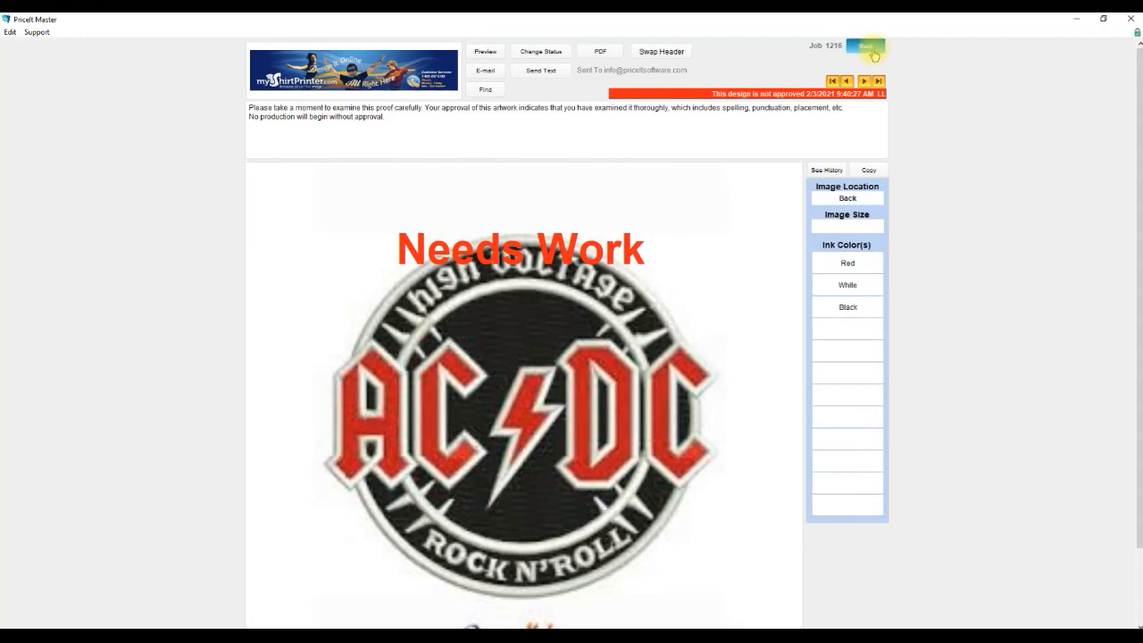
pyautogui.click(872, 53)
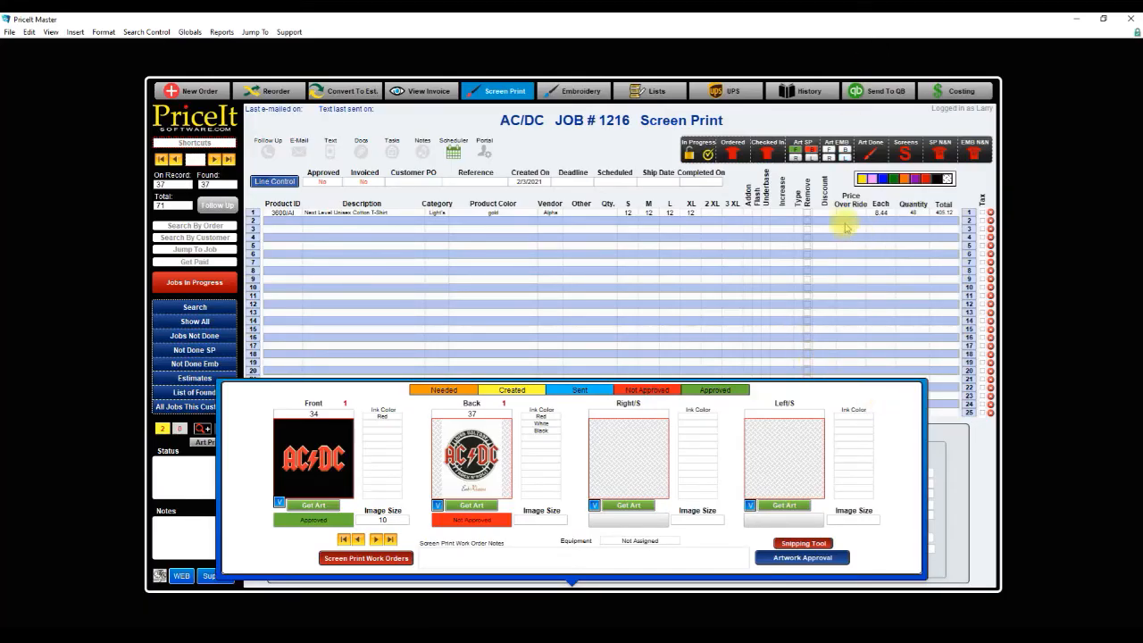
pyautogui.moveTo(794, 154)
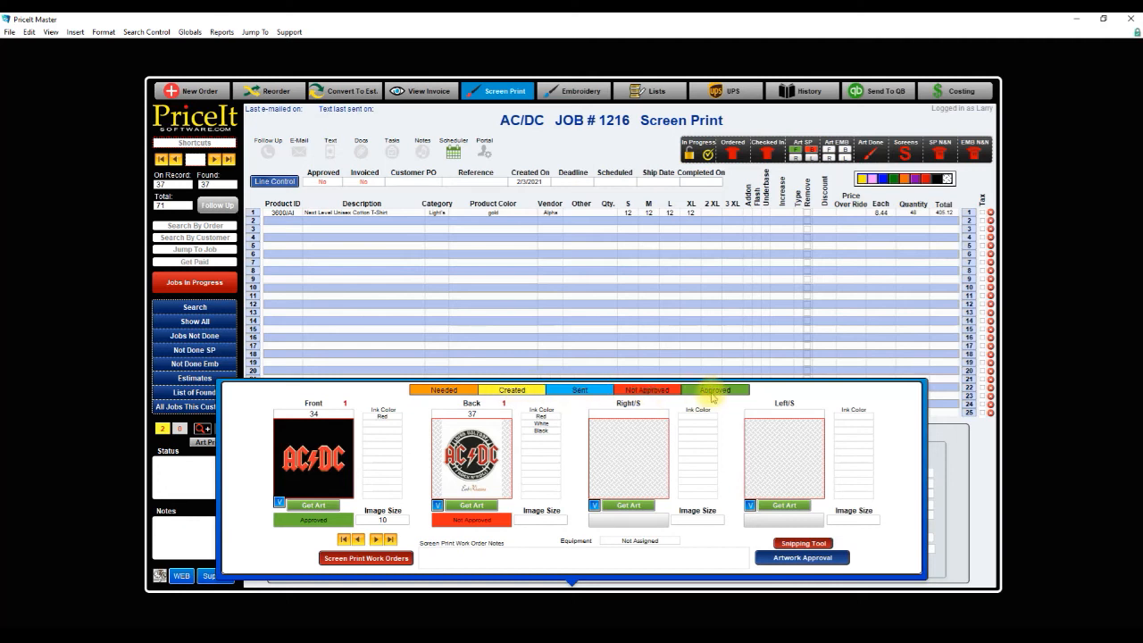
pyautogui.click(629, 145)
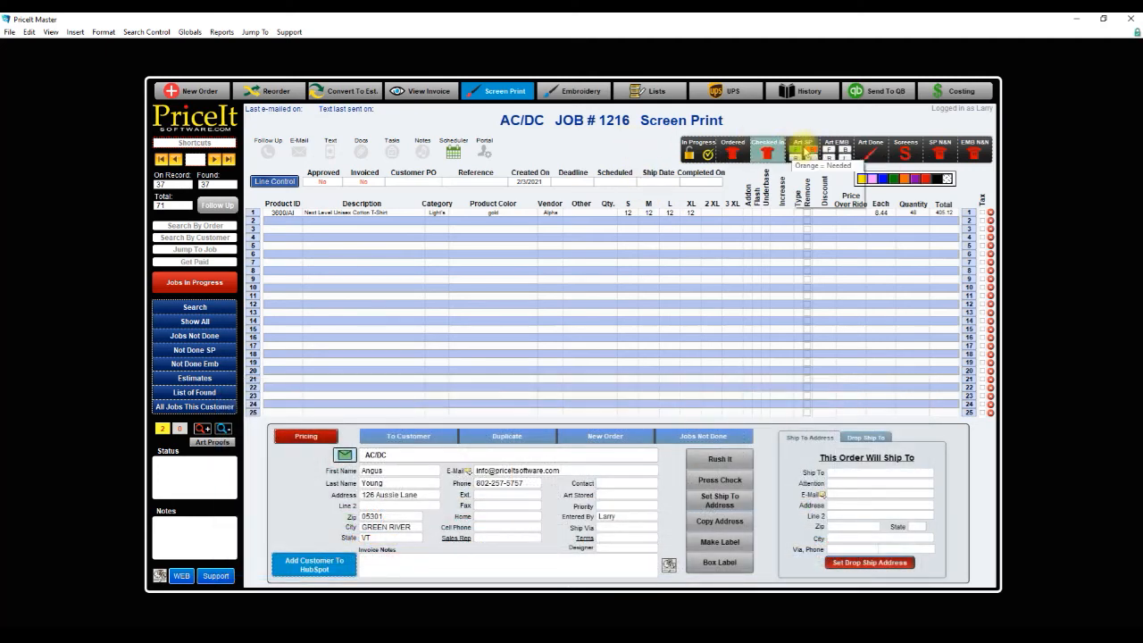
# - In the order's pricing, set the number of print colors to 1 for both Right/S and Left/S
pyautogui.click(299, 437)
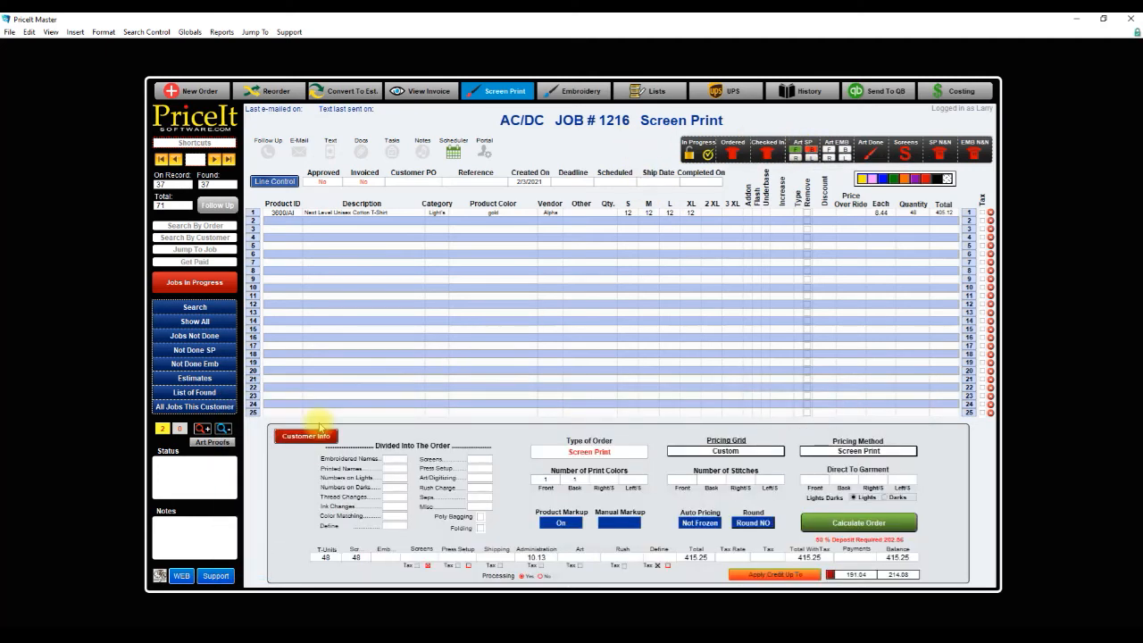
pyautogui.click(596, 480)
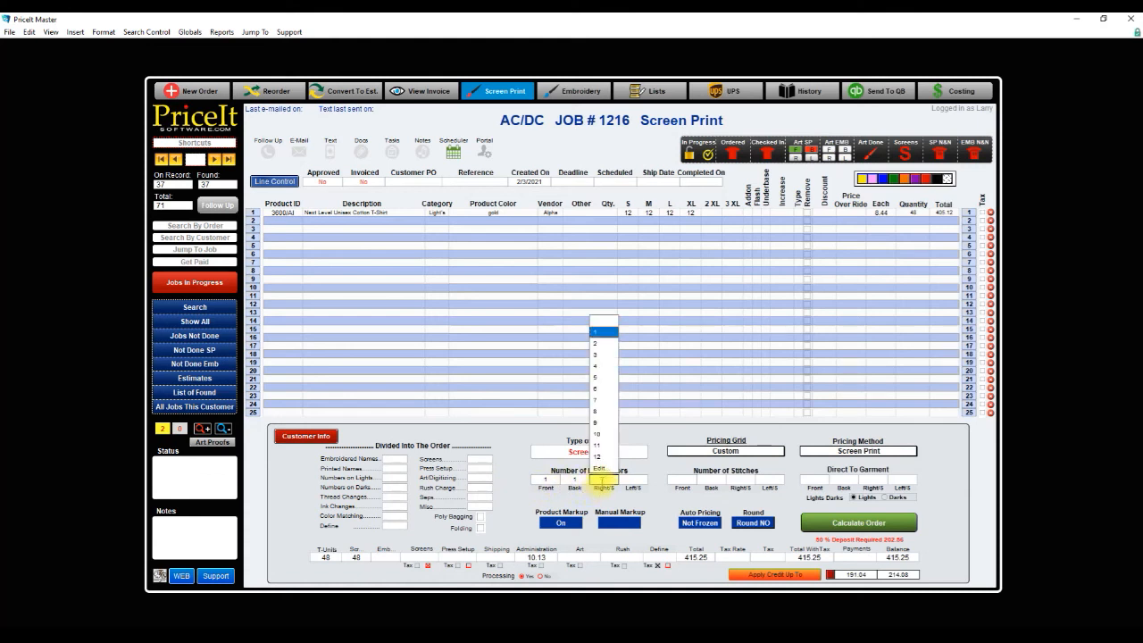
pyautogui.click(600, 481)
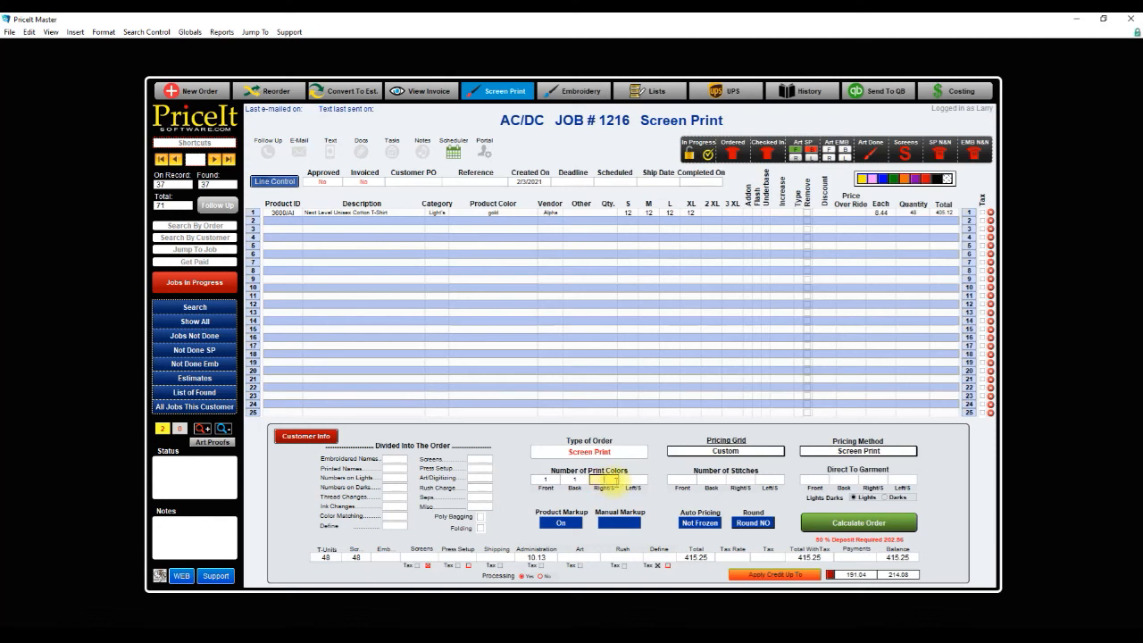
pyautogui.click(633, 479)
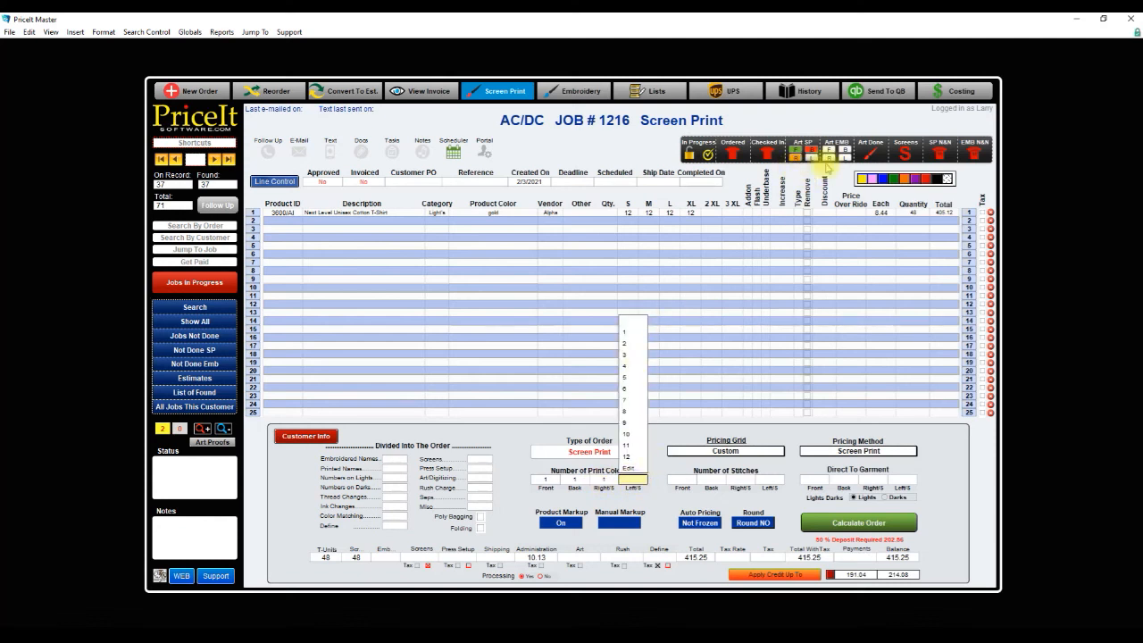
pyautogui.click(627, 331)
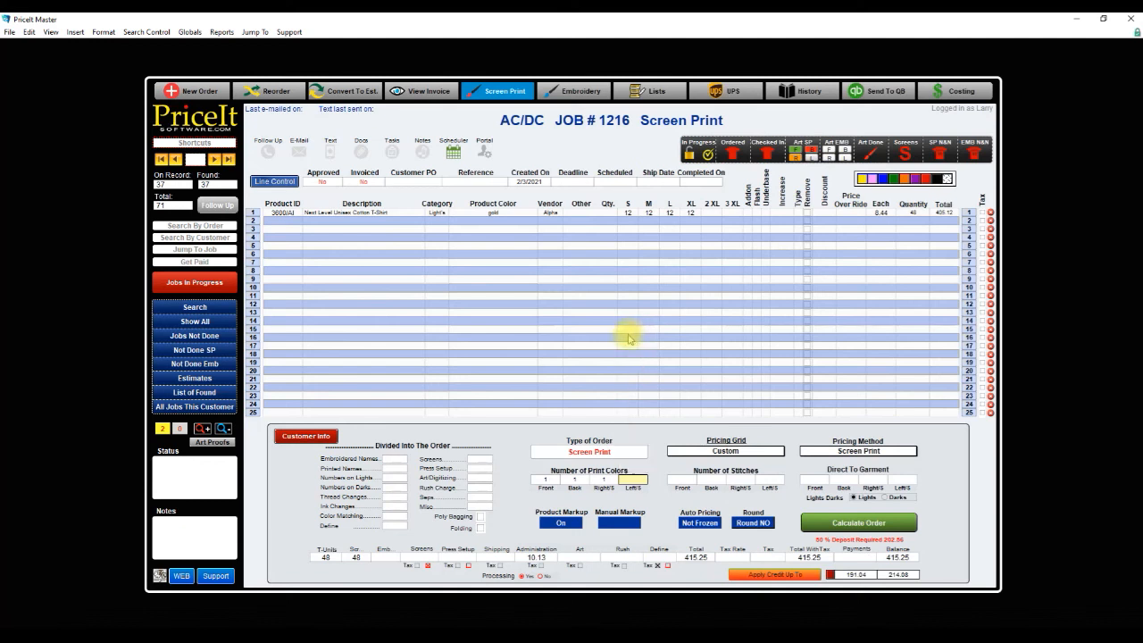